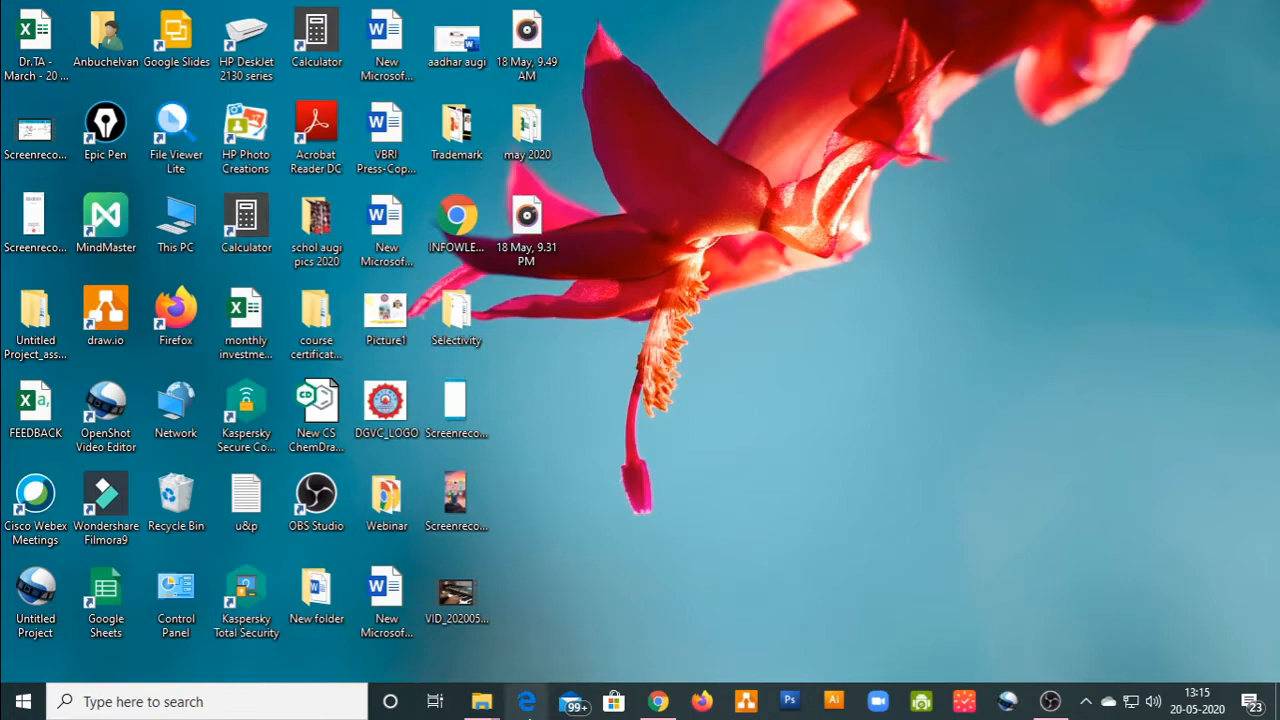
Switch to Chrome, open Google Drive from the YouTube Help page, and open the Lockdown certificates folder.
left_click(658, 701)
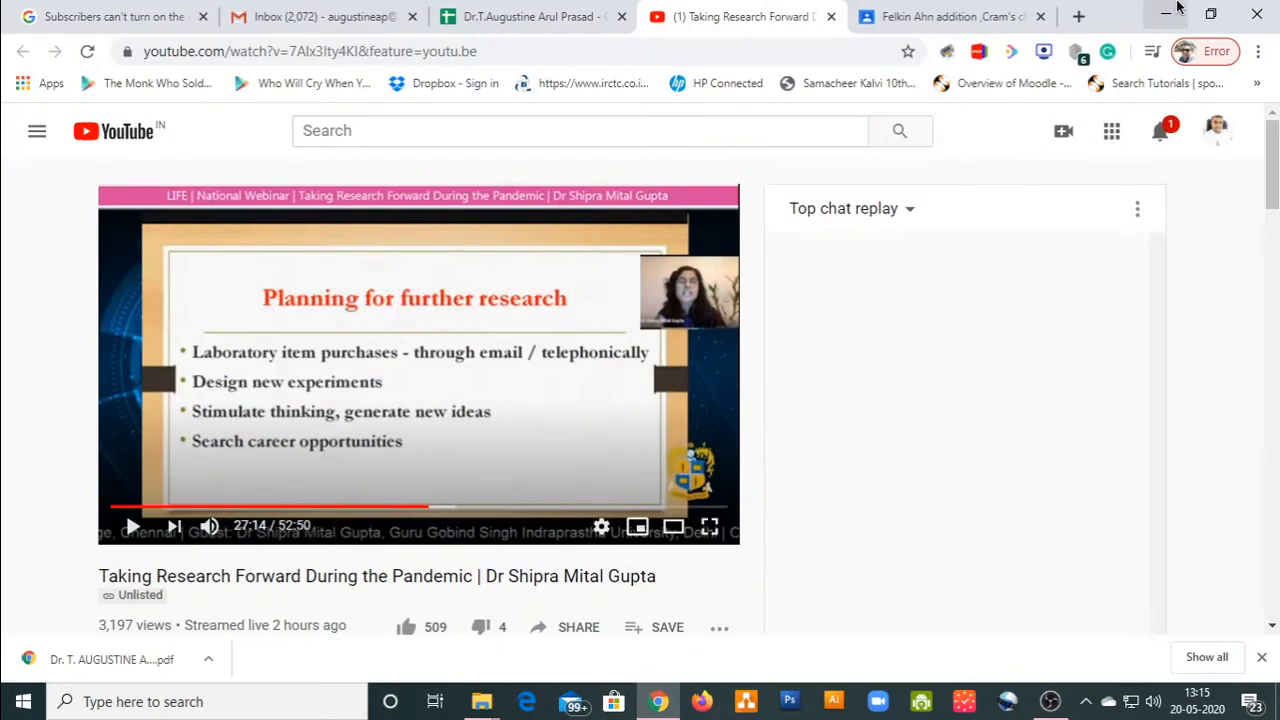
left_click(170, 16)
left_click(1181, 135)
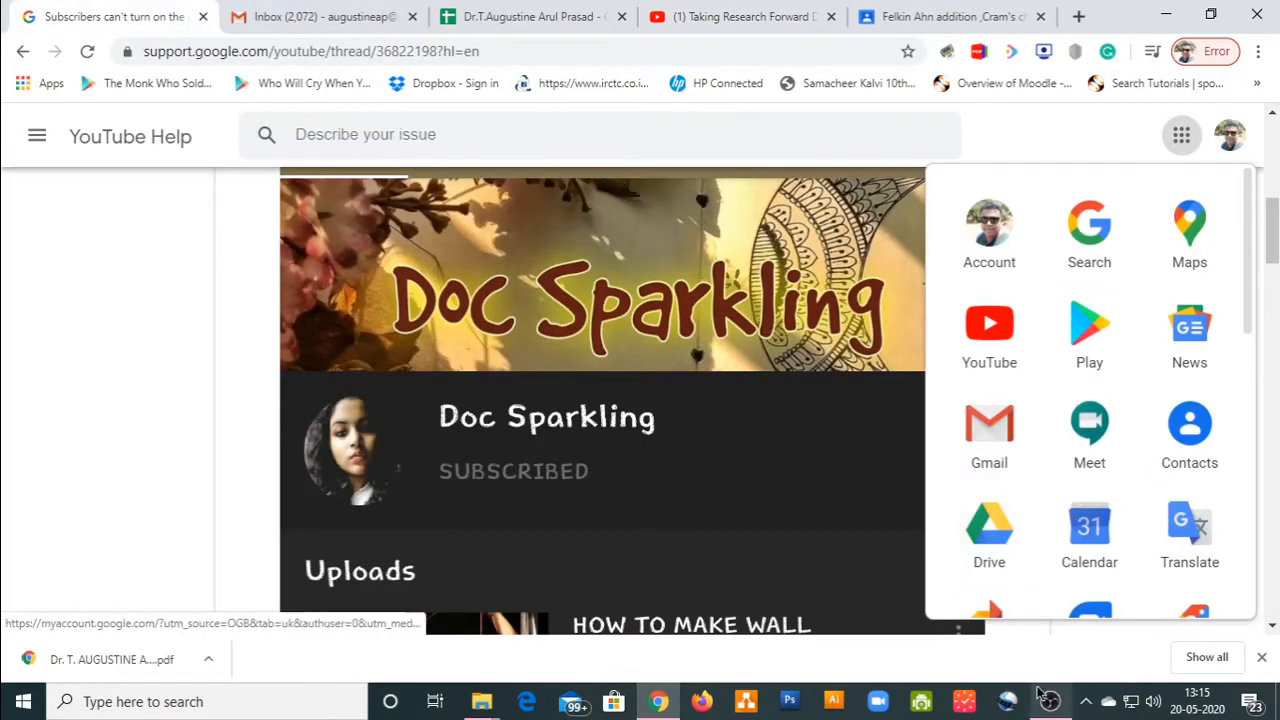
left_click(989, 530)
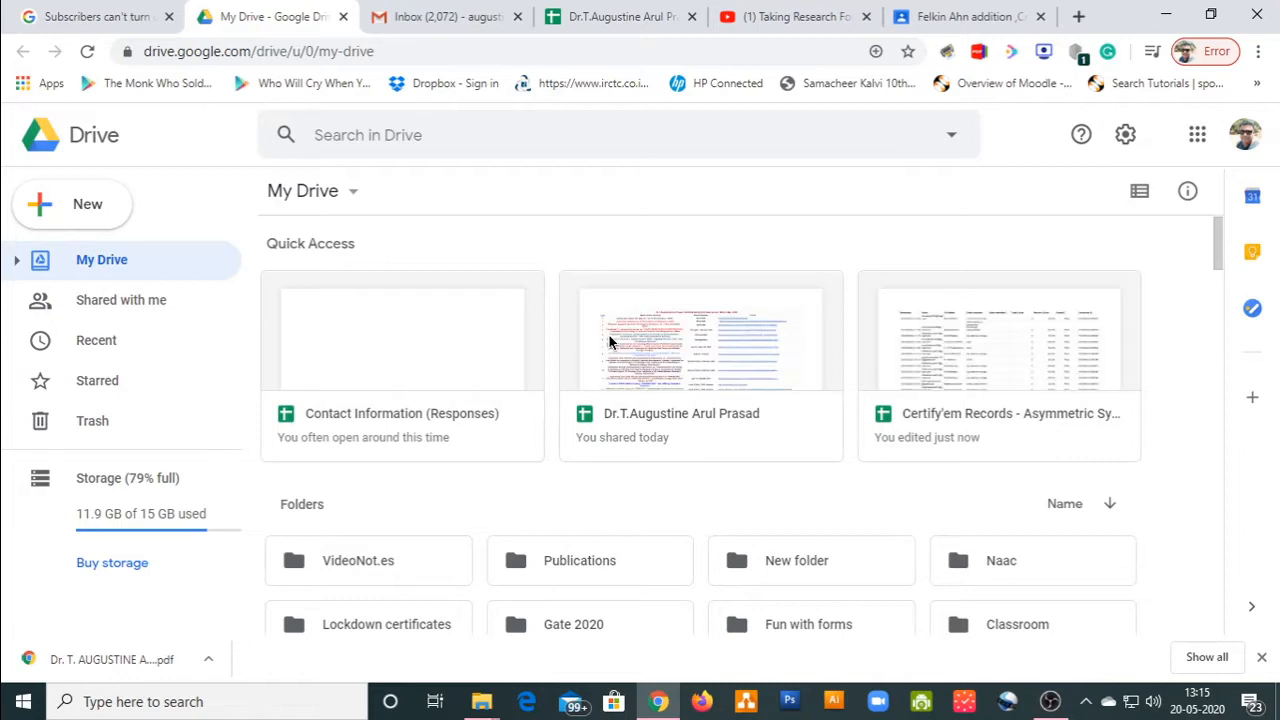
scroll(600, 432, "down", 2)
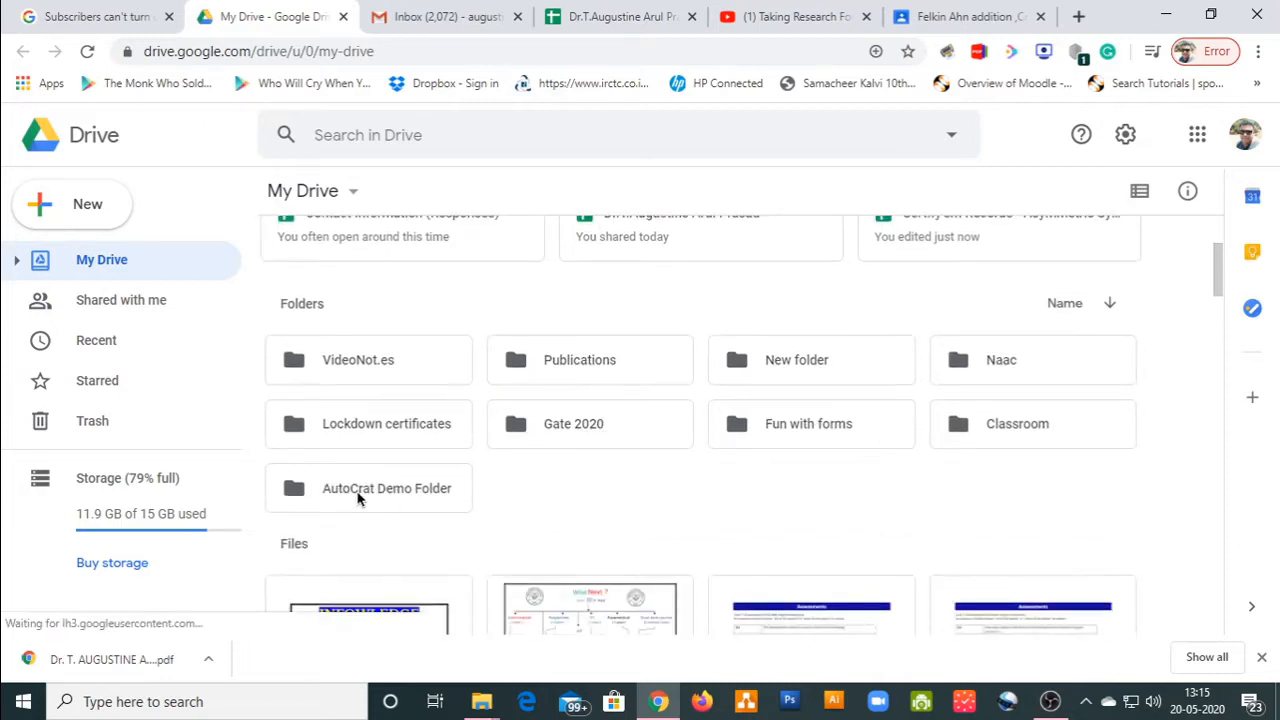
double_click(386, 428)
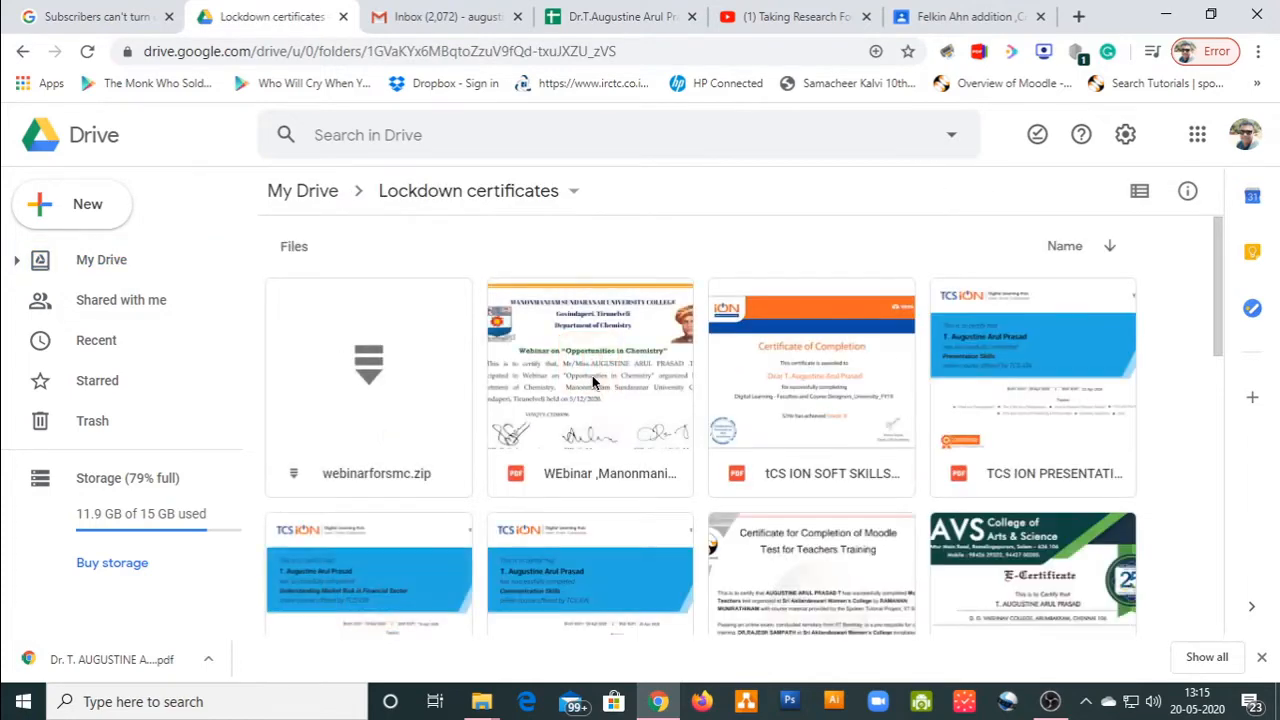
scroll(592, 378, "down", 10)
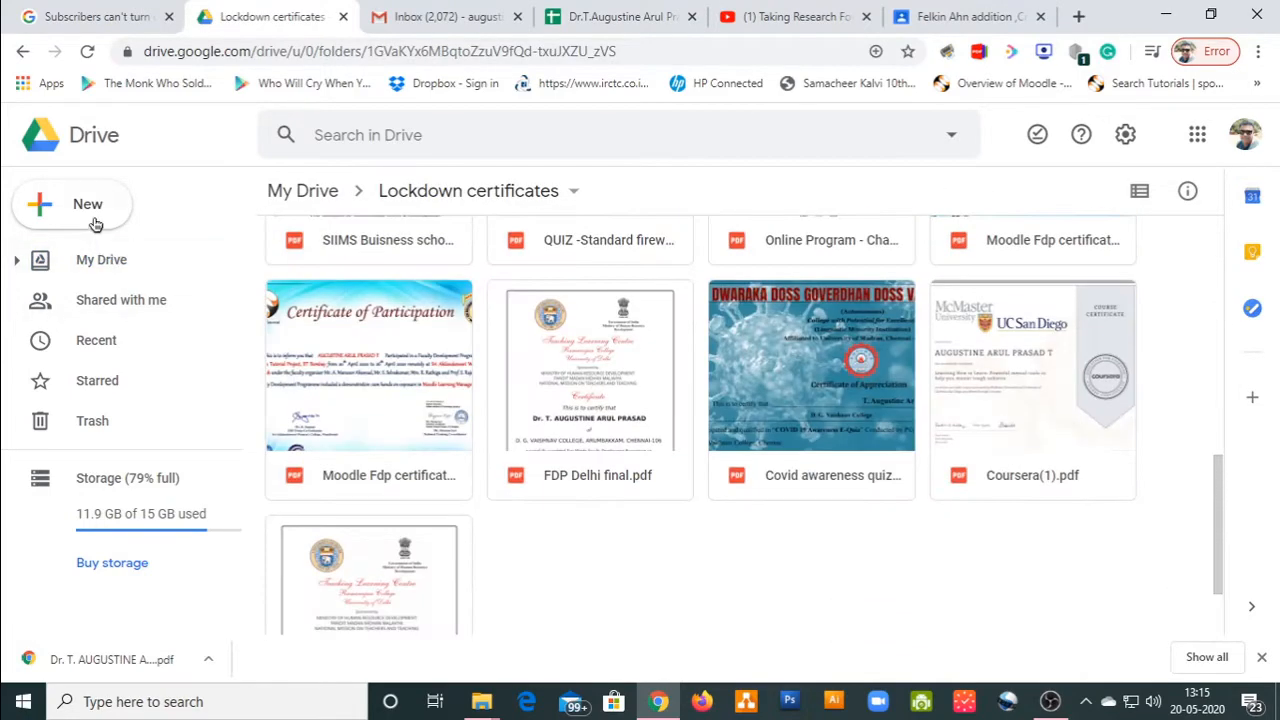
Start a file upload into the Lockdown certificates folder.
left_click(95, 224)
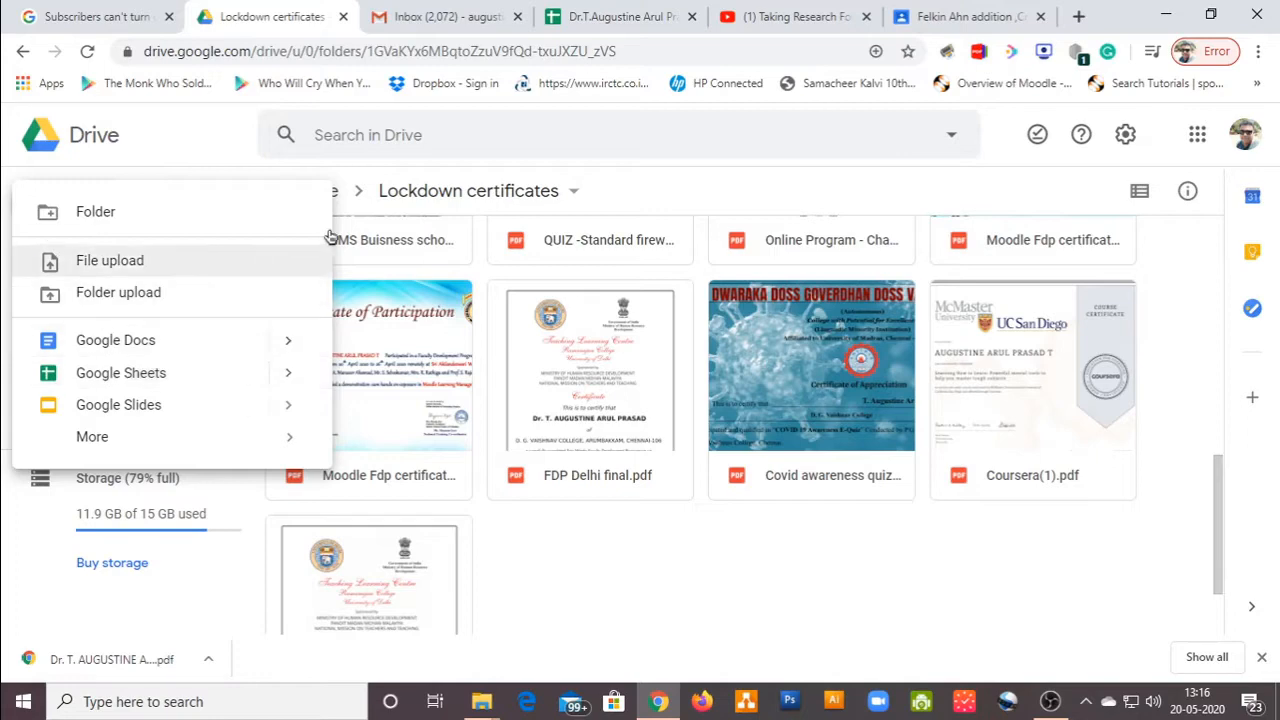
left_click(612, 150)
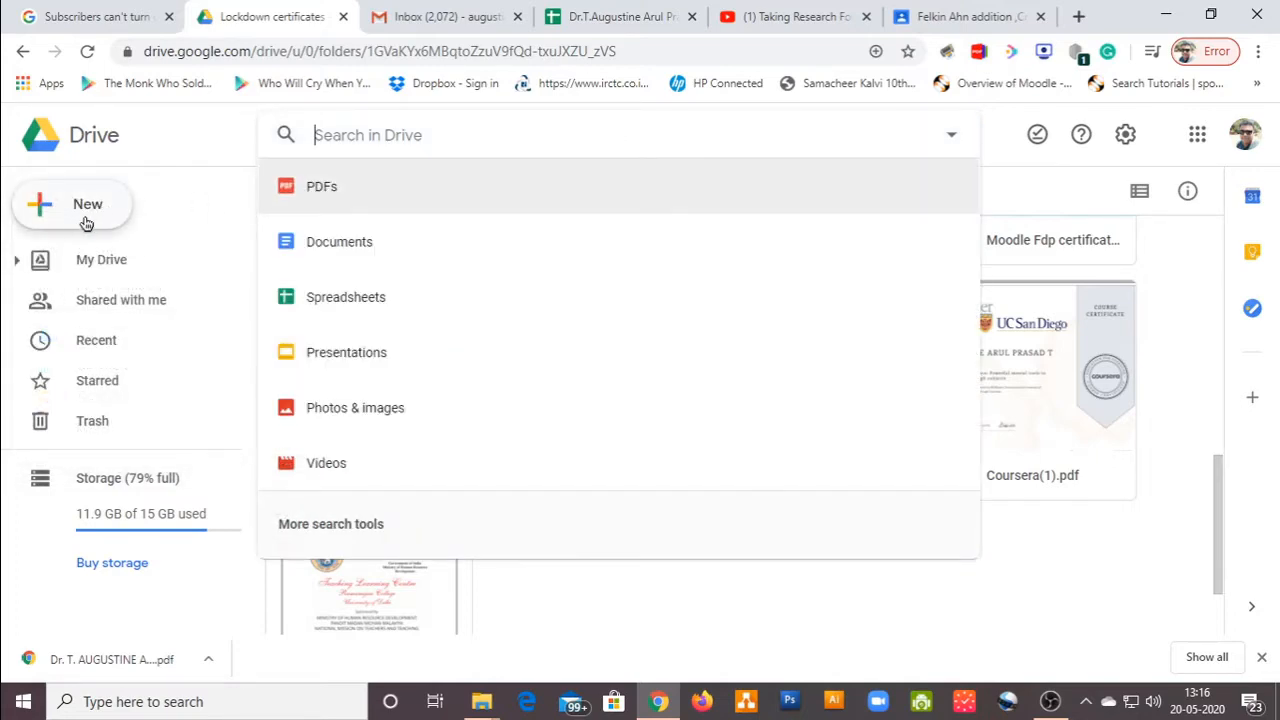
left_click(84, 222)
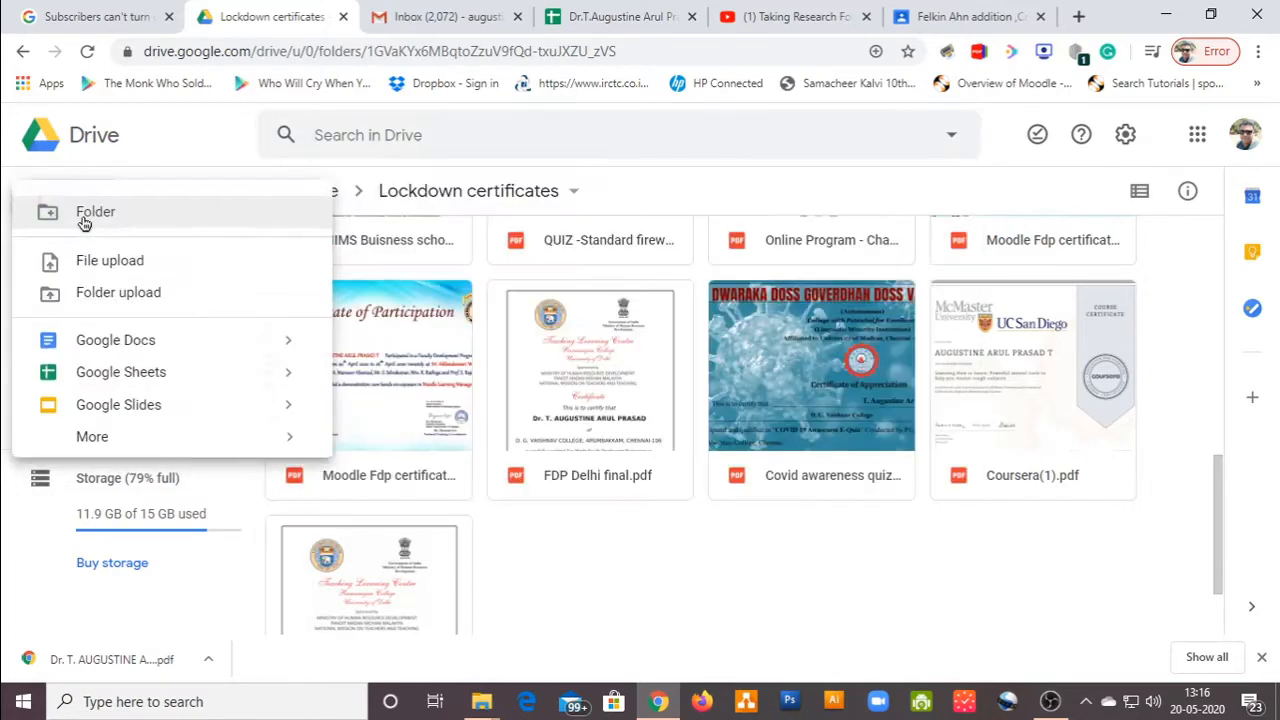
left_click(109, 262)
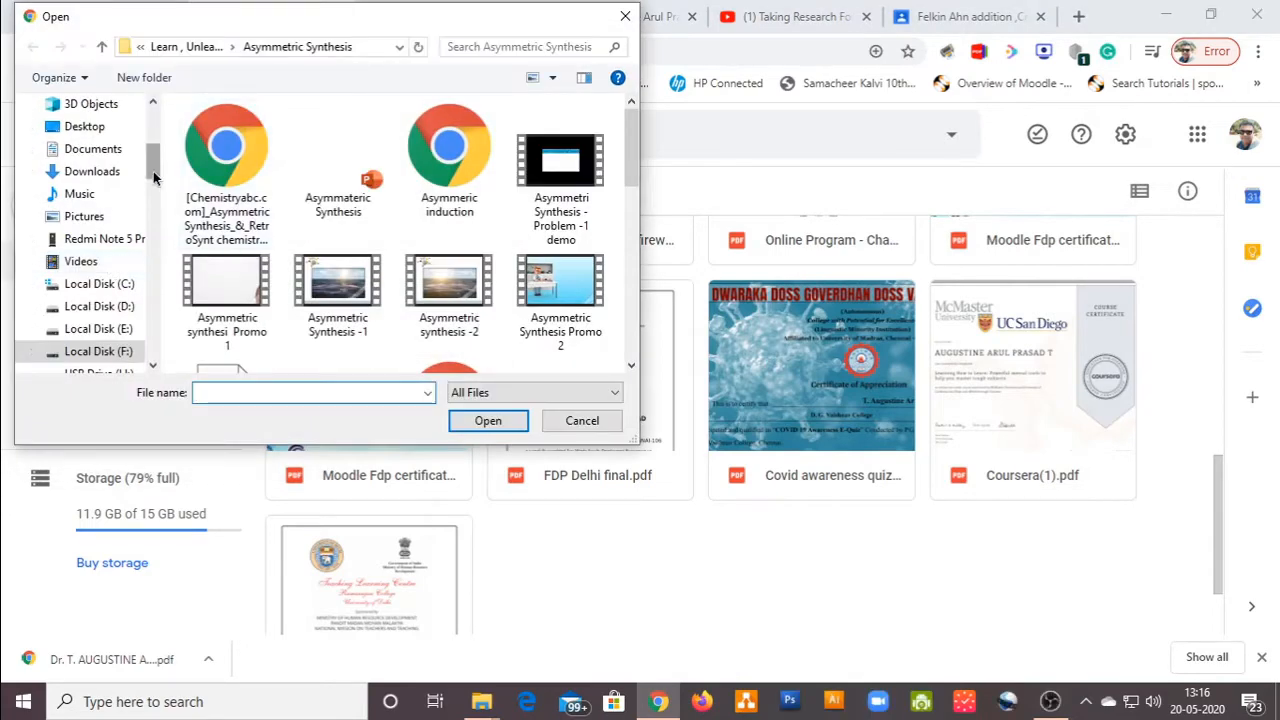
Upload the certificate PDF named after its recipient from the first online certificates subfolder in the Desktop's course certificates folder, and locate it in Drive.
left_click_drag(153, 175, 143, 203)
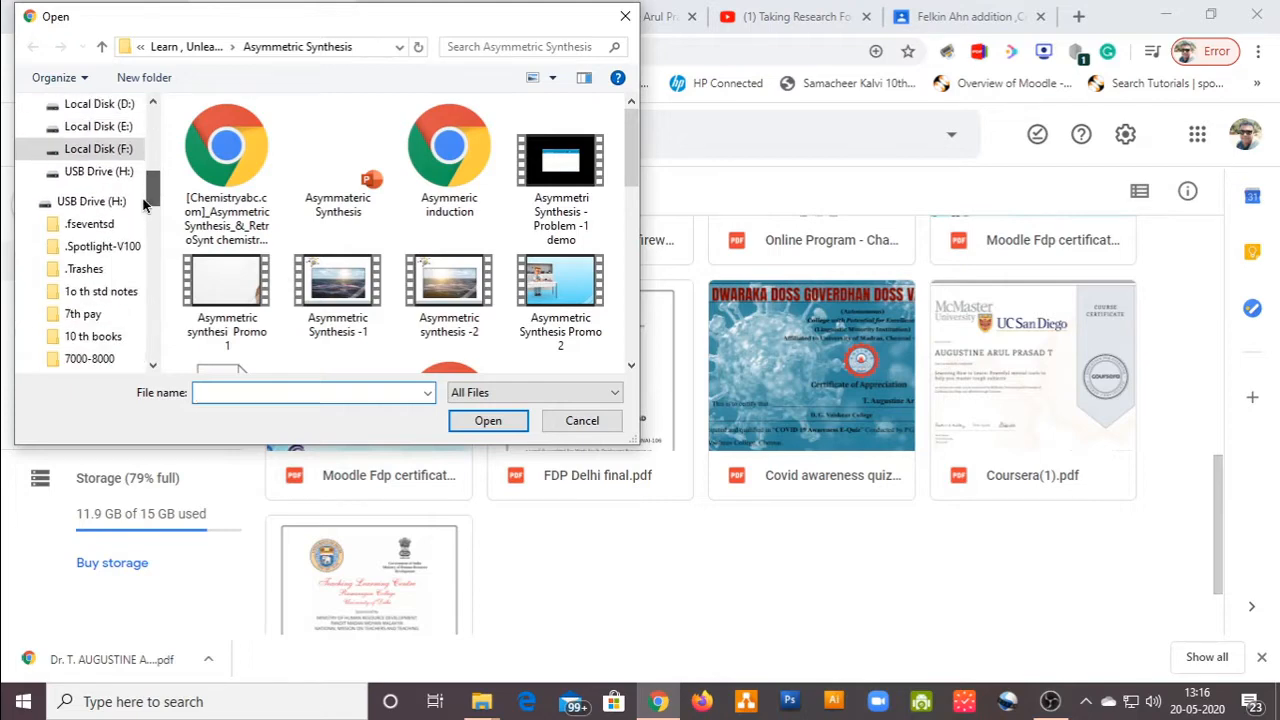
left_click(95, 149)
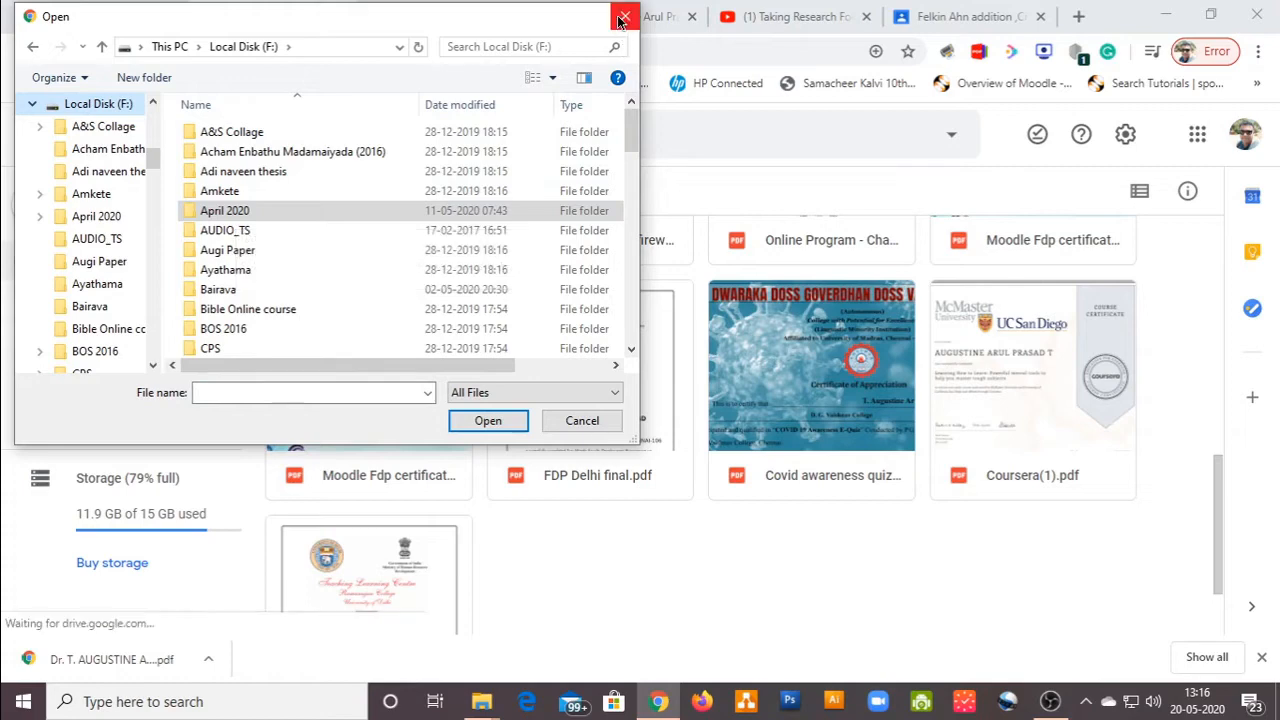
left_click(104, 47)
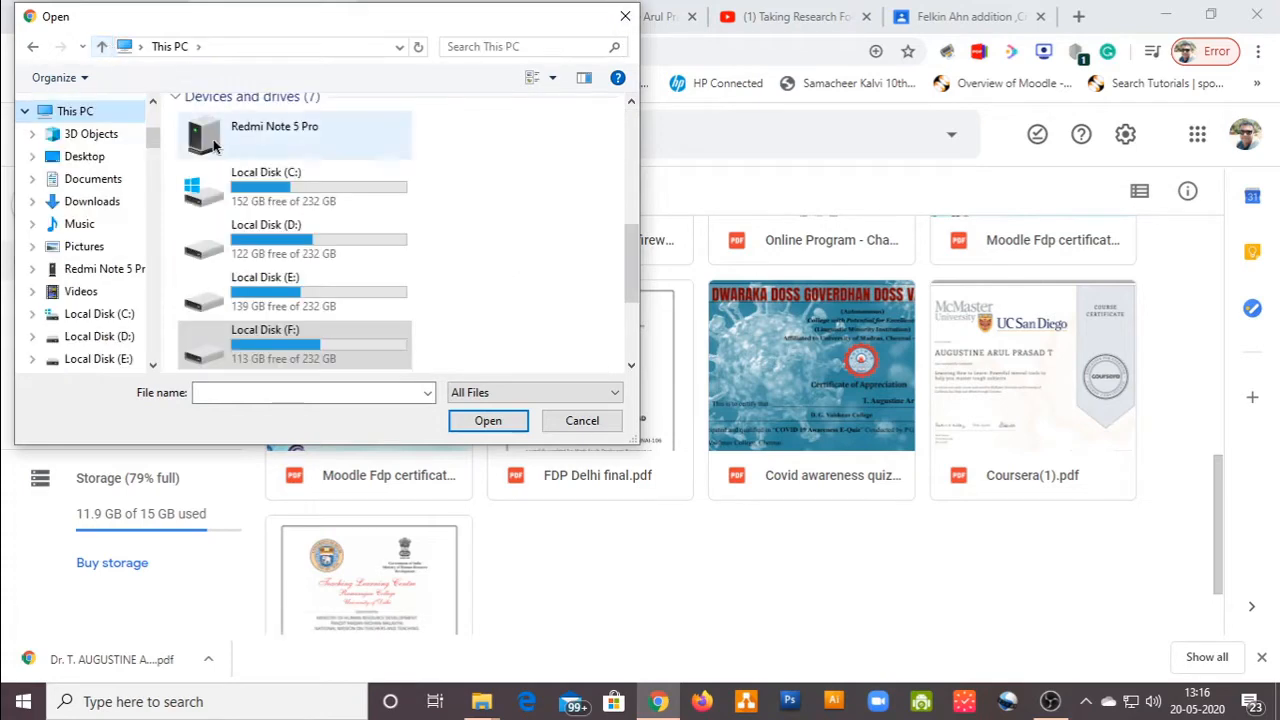
left_click(88, 160)
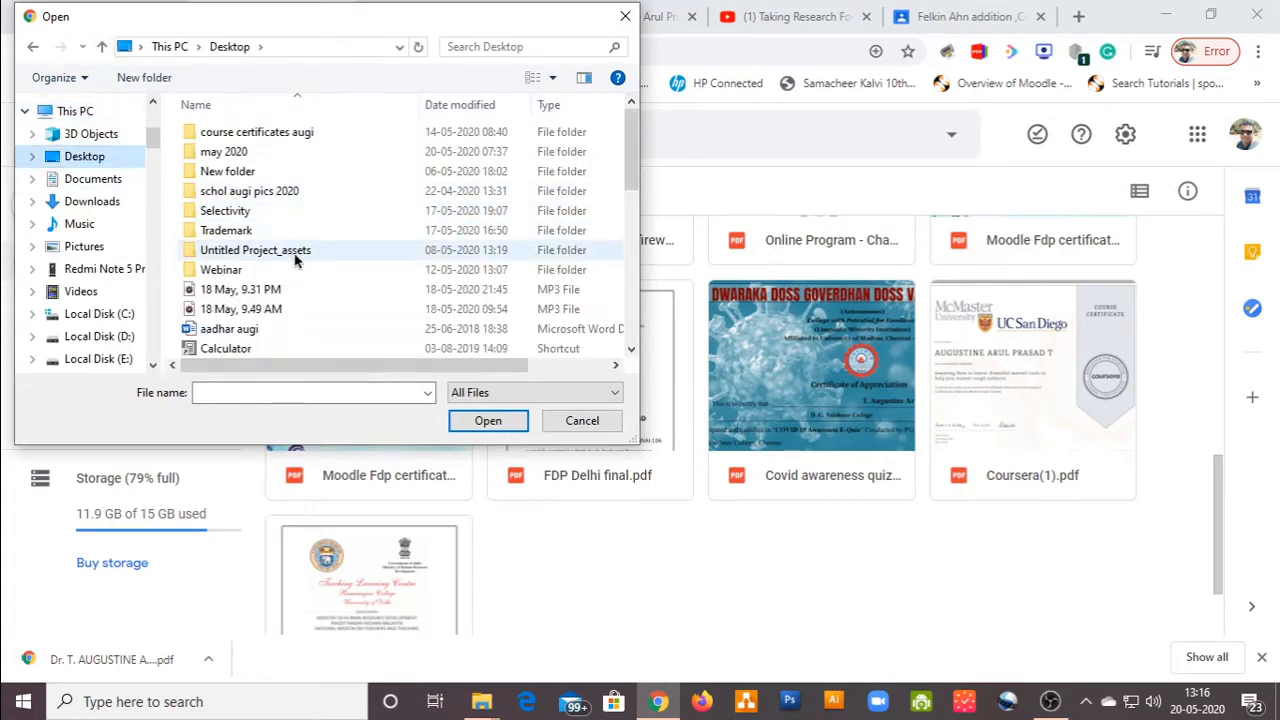
double_click(284, 132)
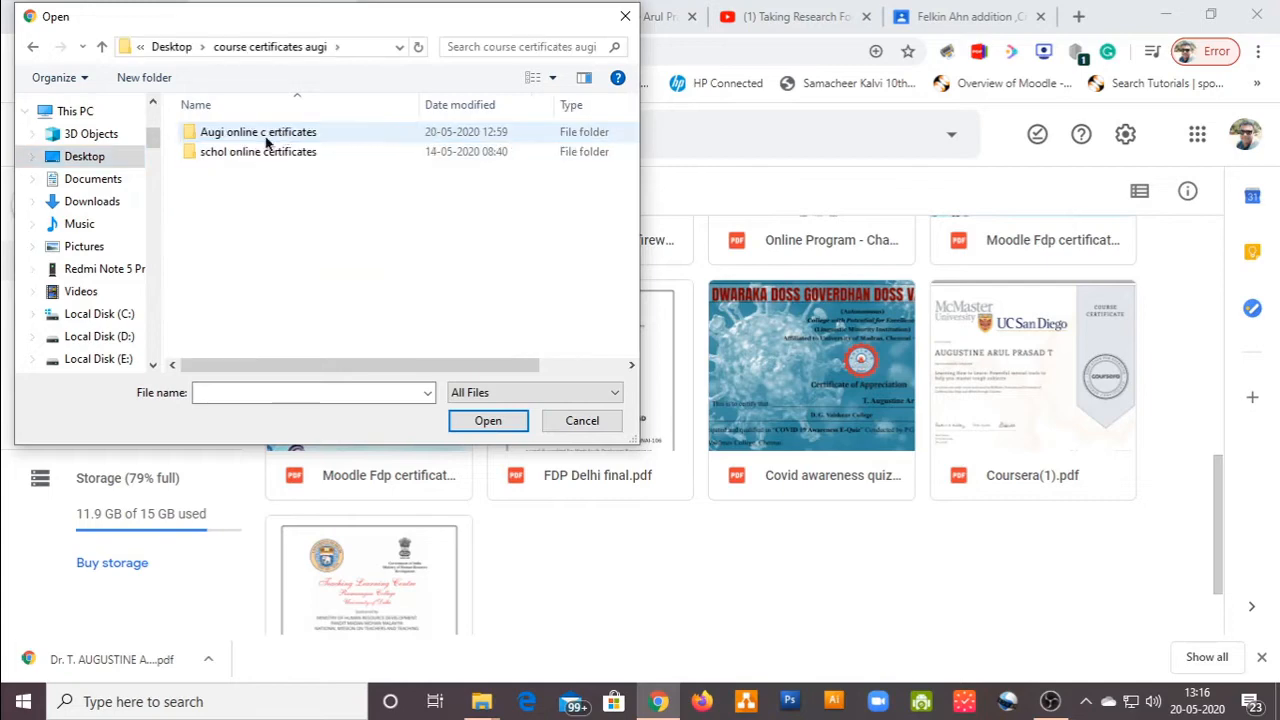
double_click(267, 138)
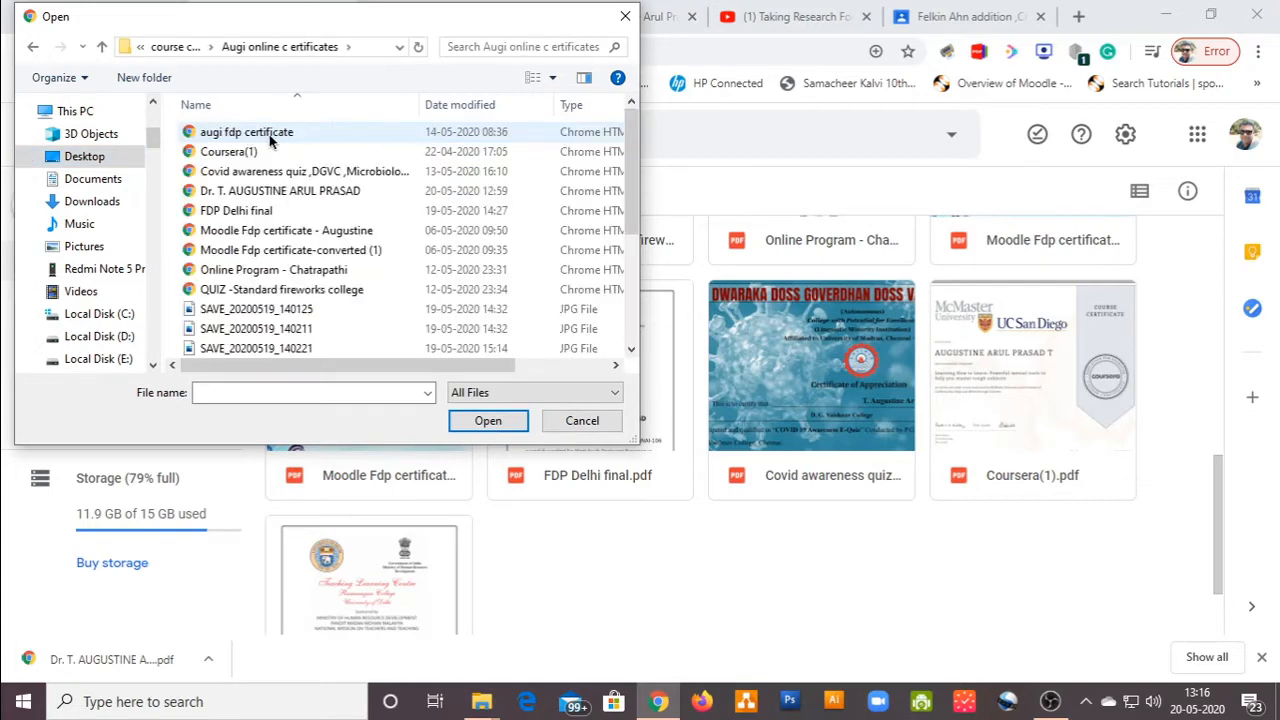
left_click(275, 192)
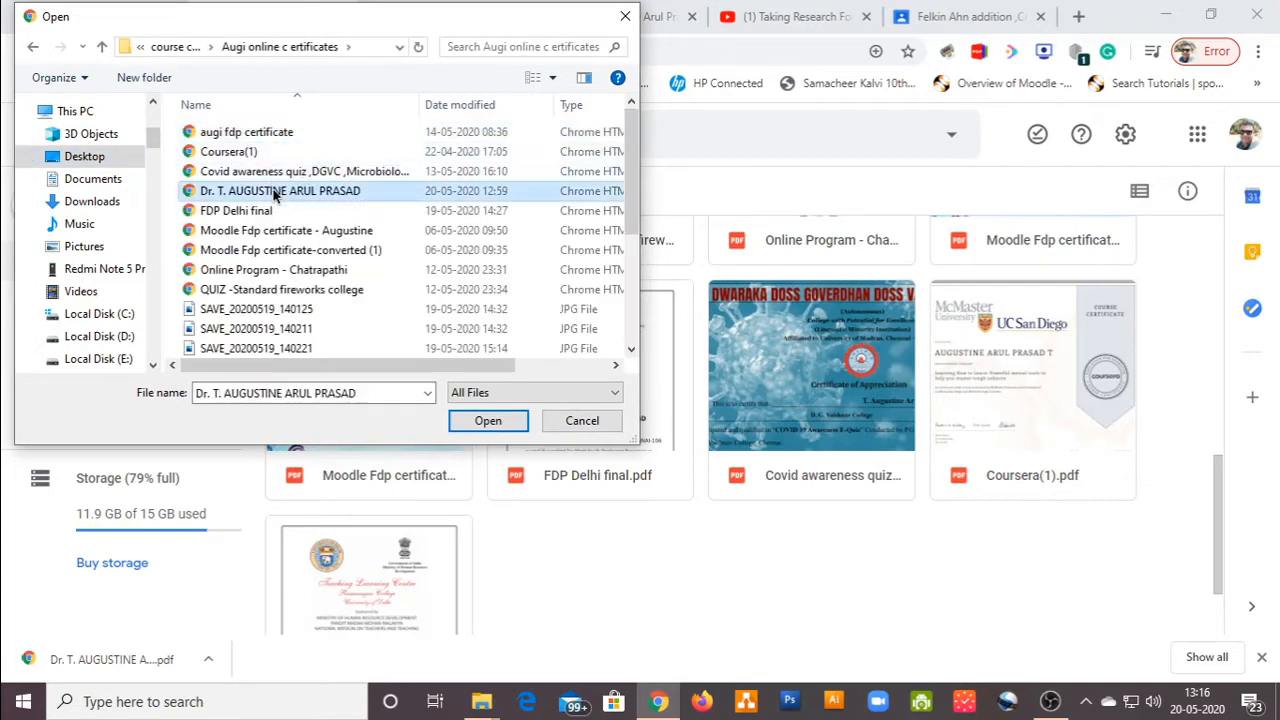
left_click(484, 422)
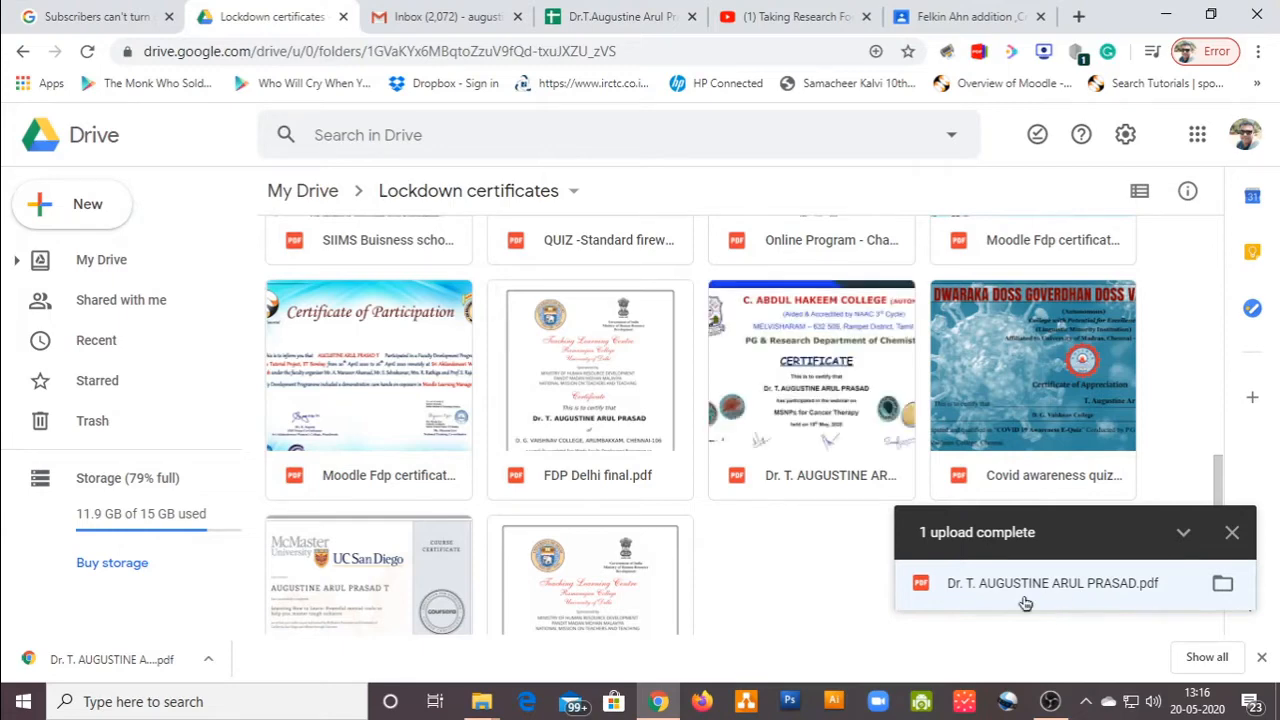
left_click(1232, 532)
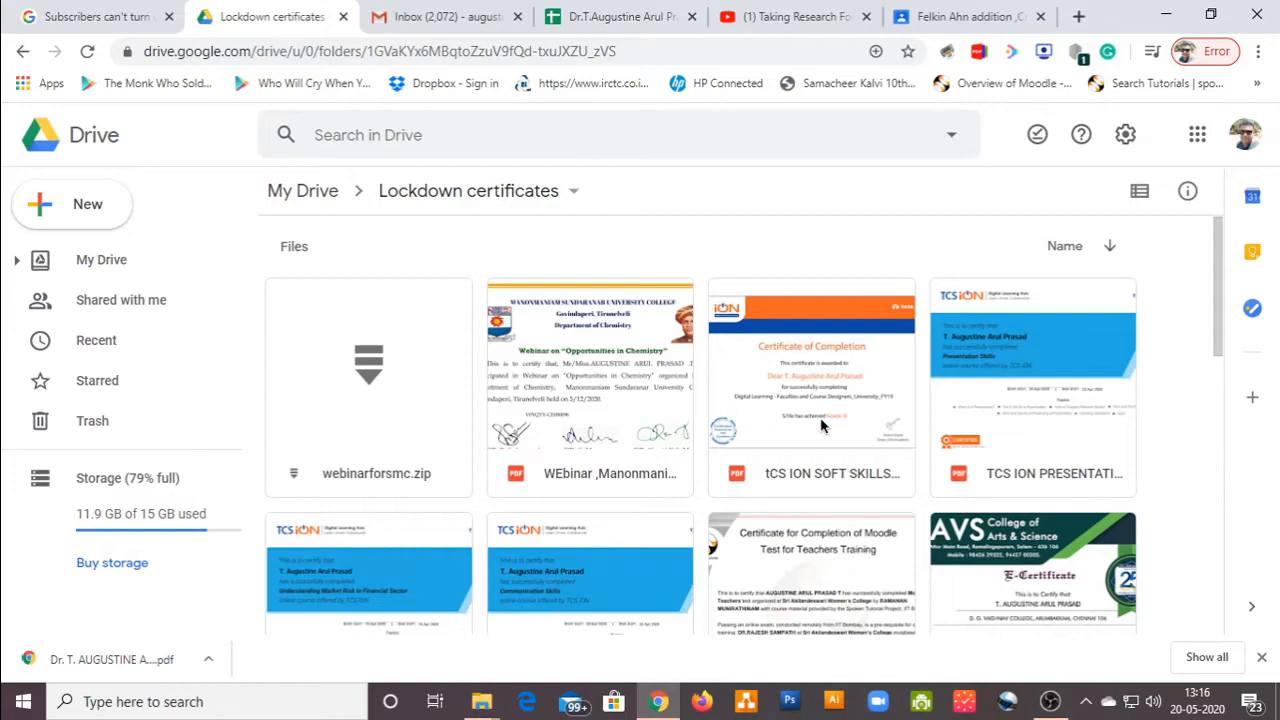
scroll(820, 417, "down", 10)
scroll(824, 418, "up", 5)
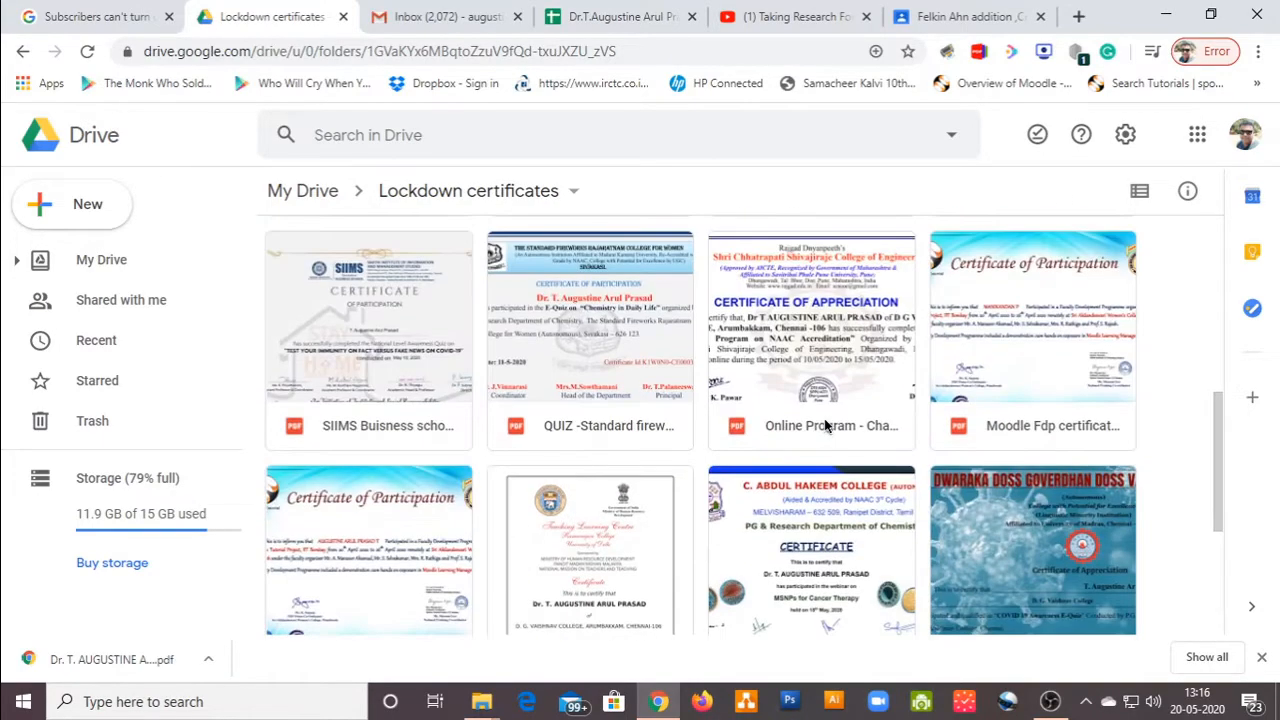
scroll(826, 480, "down", 1)
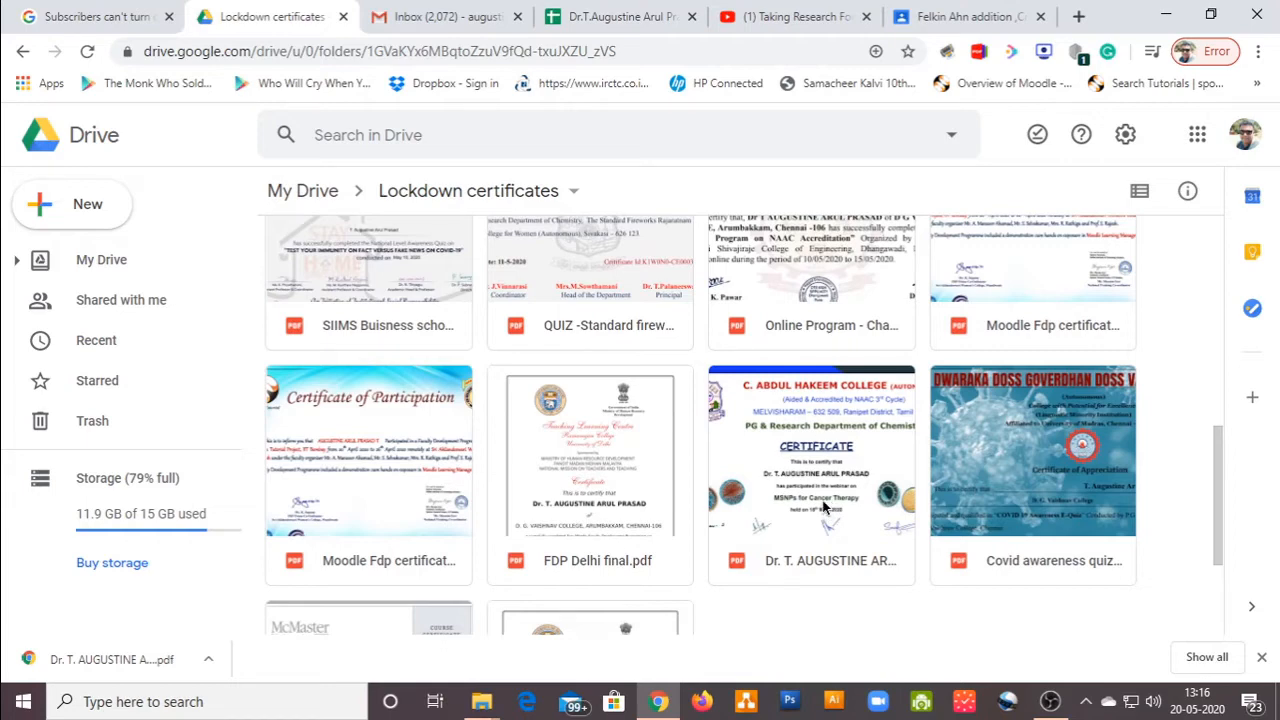
In the lockdown activities spreadsheet, enter serial number 18 in cell A22 below the last entry.
left_click(588, 10)
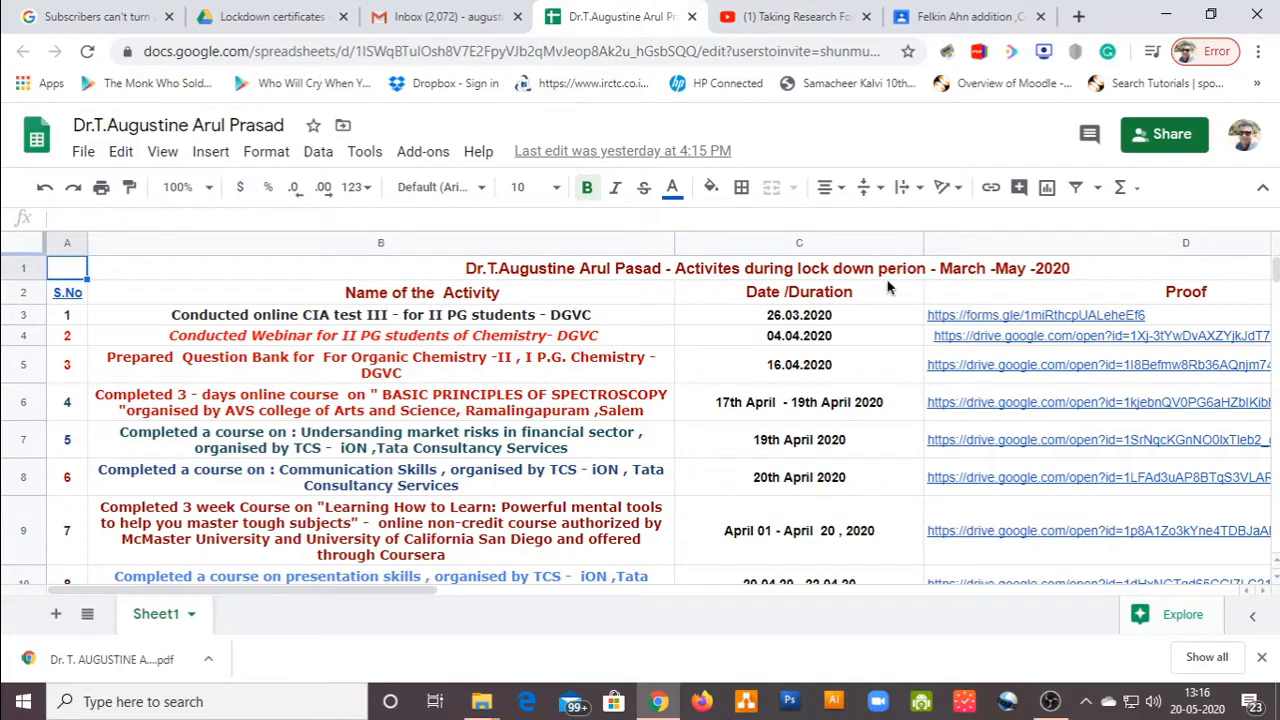
scroll(706, 399, "down", 2)
scroll(708, 395, "down", 5)
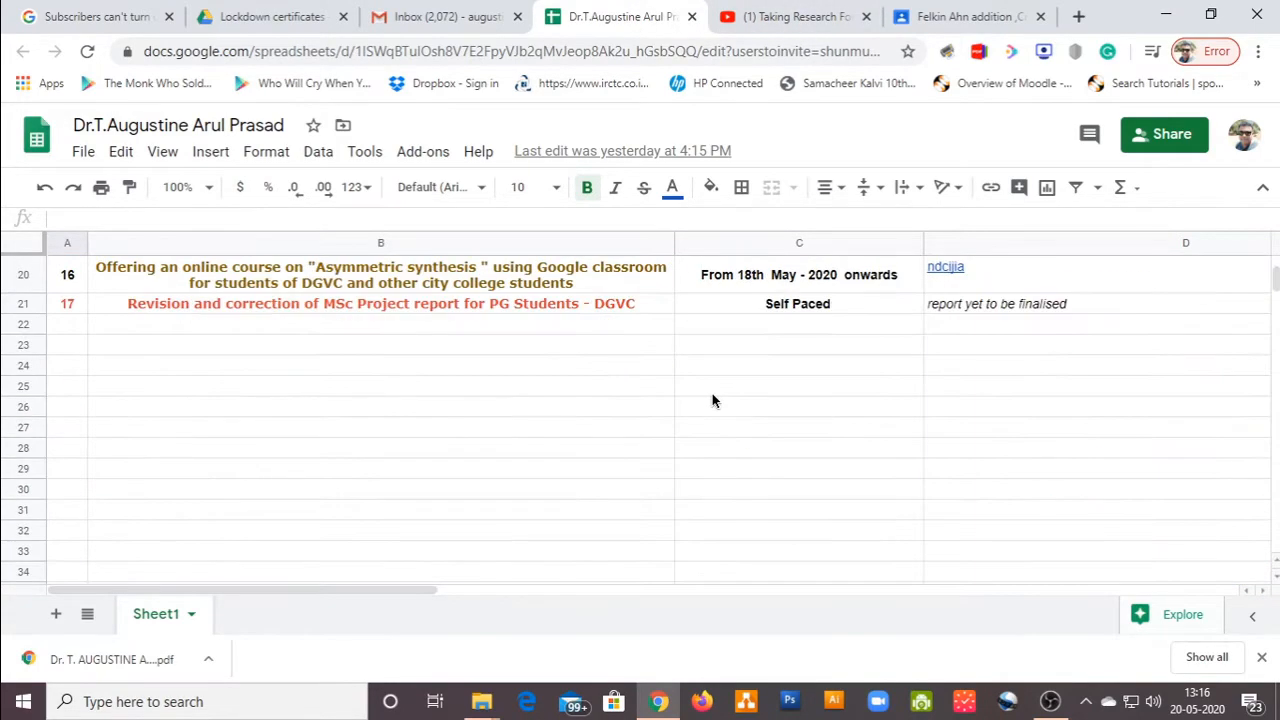
scroll(712, 393, "up", 1)
left_click(62, 402)
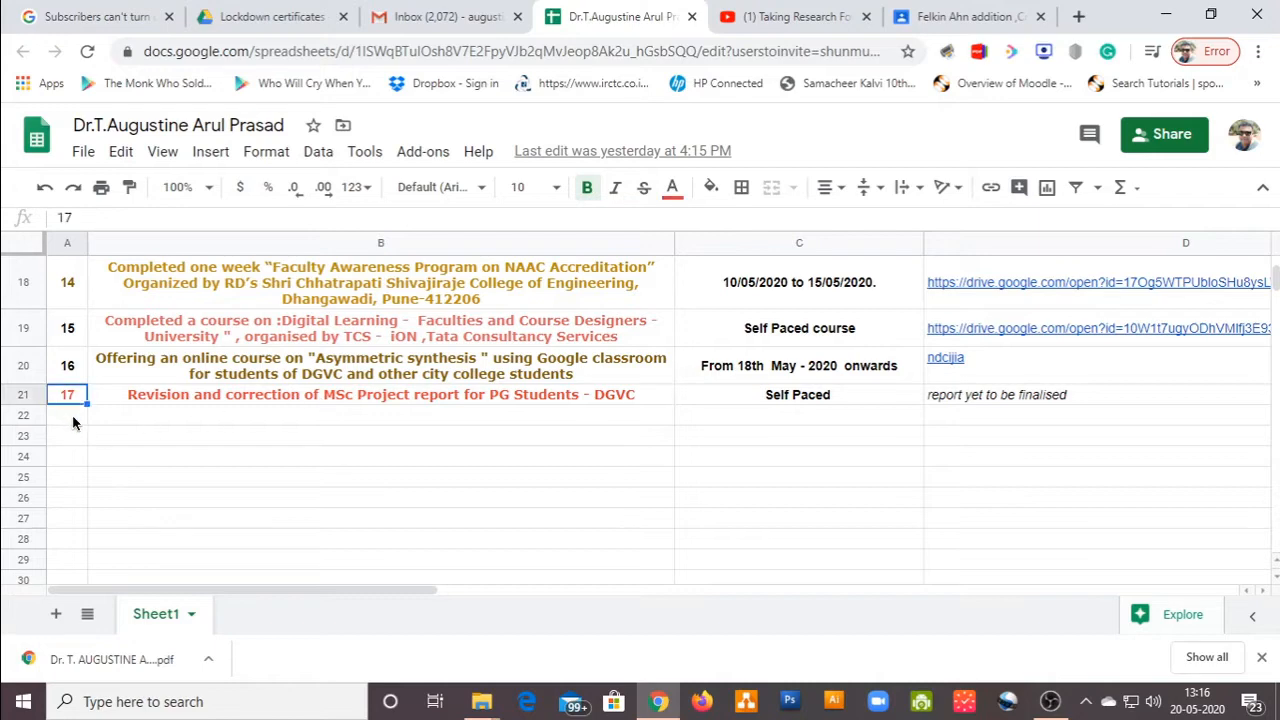
left_click(72, 414)
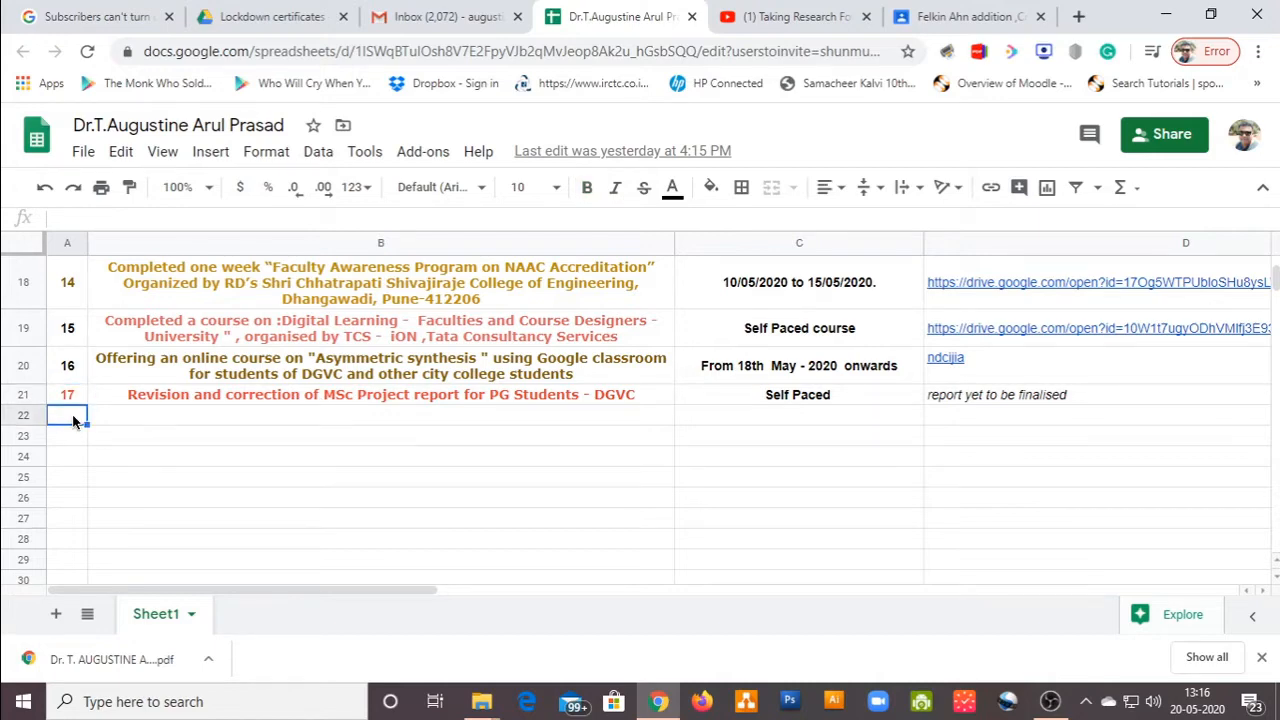
type("1")
key("BackSpace")
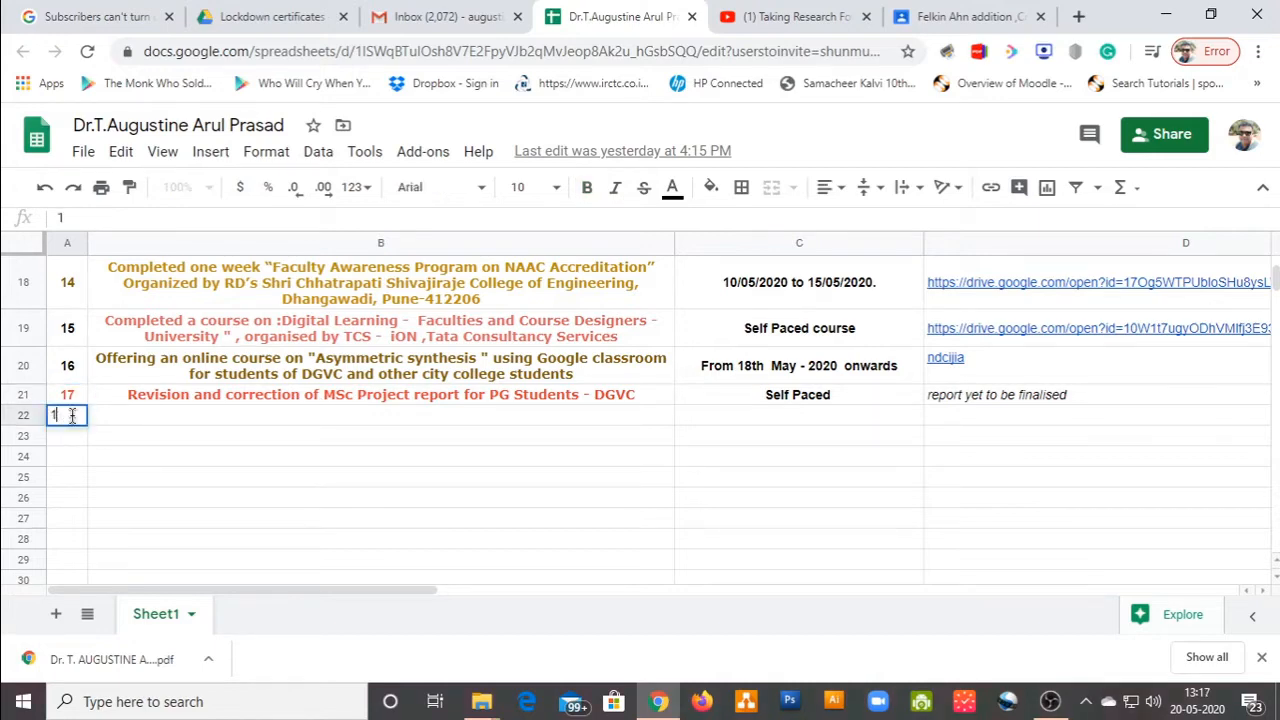
type("18")
key("BackSpace")
left_click(250, 420)
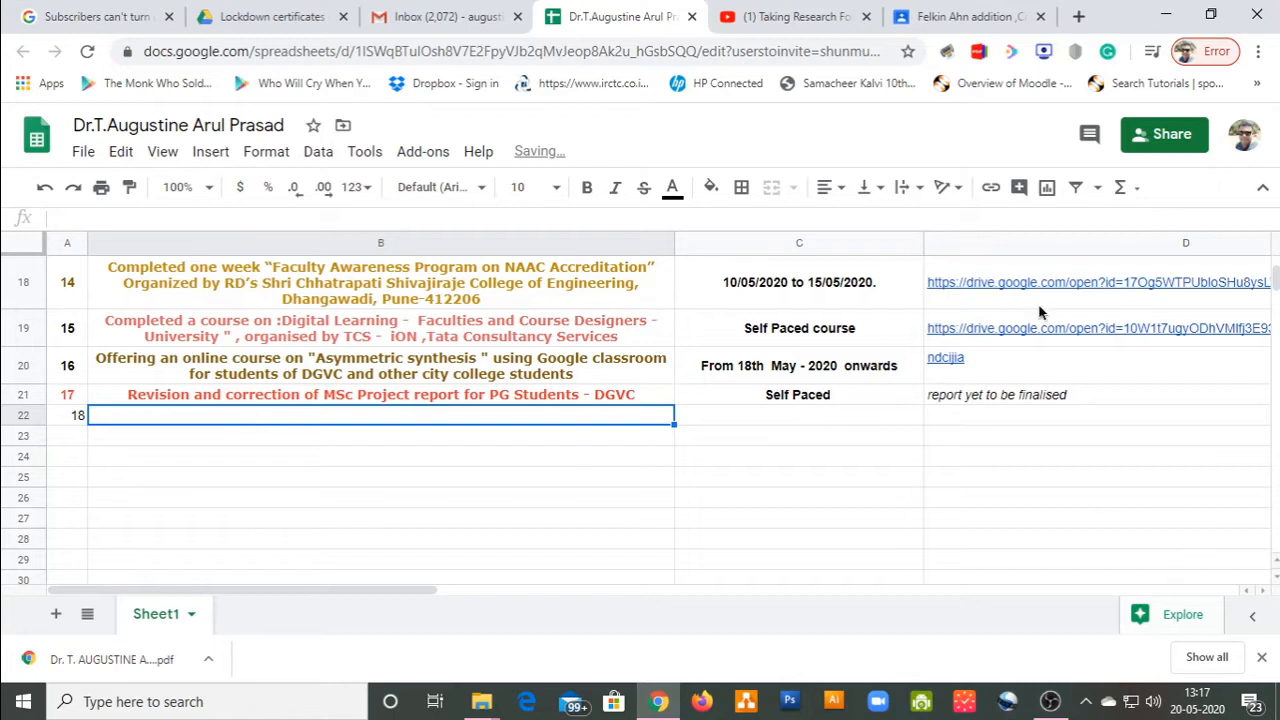
Copy the webinar title "MSNPs for Cancer Therapy" from the uploaded certificate into cell B22 of the activities spreadsheet.
left_click(675, 708)
left_click(675, 708)
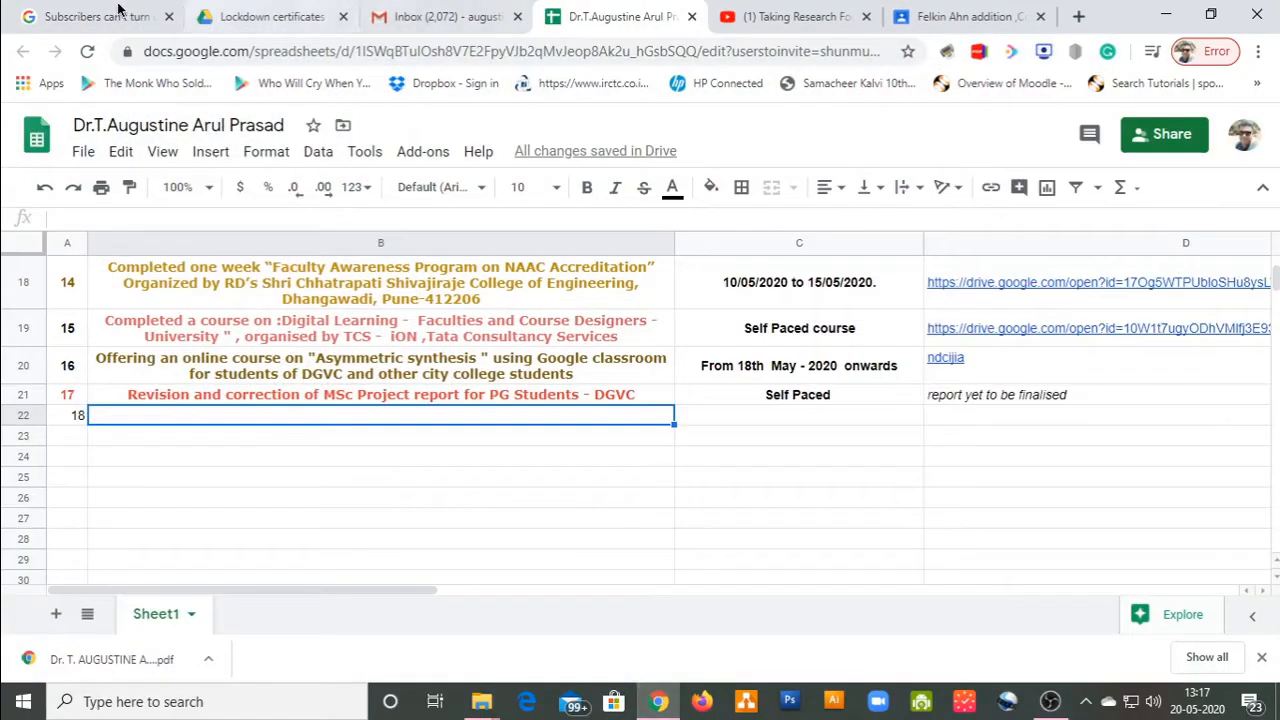
left_click(287, 14)
double_click(851, 470)
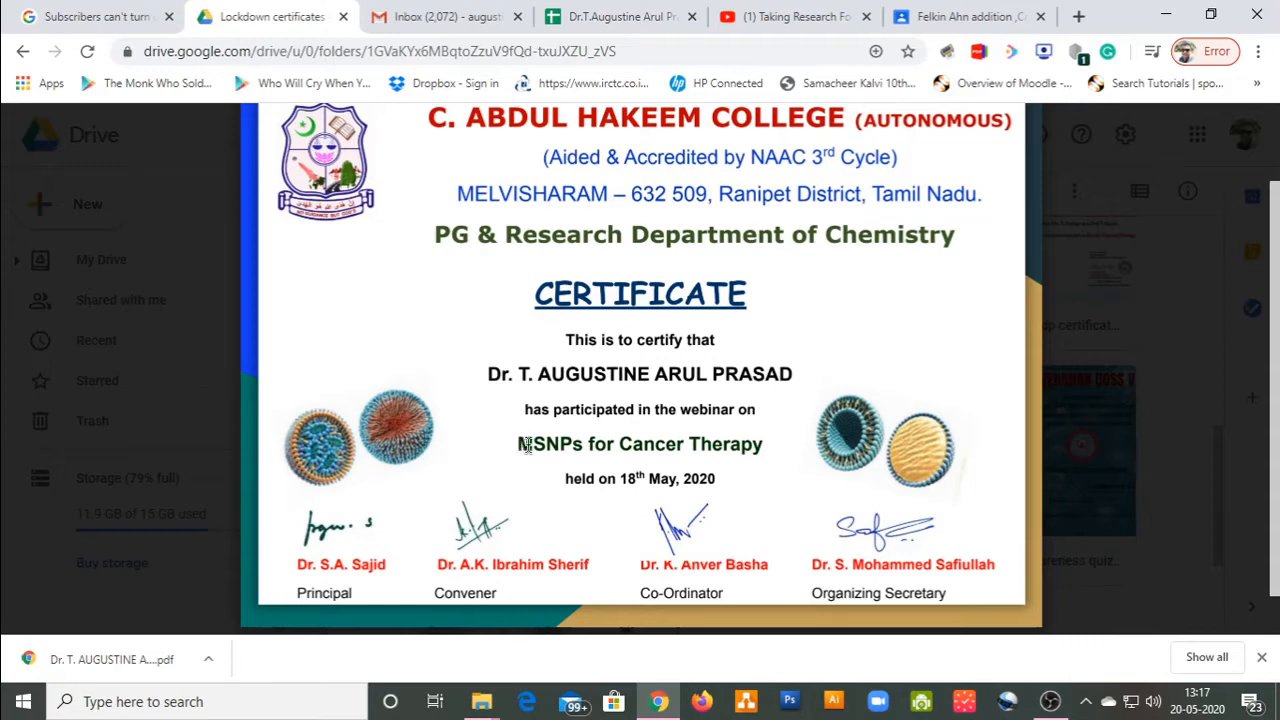
left_click_drag(517, 441, 763, 451)
key("ctrl+c")
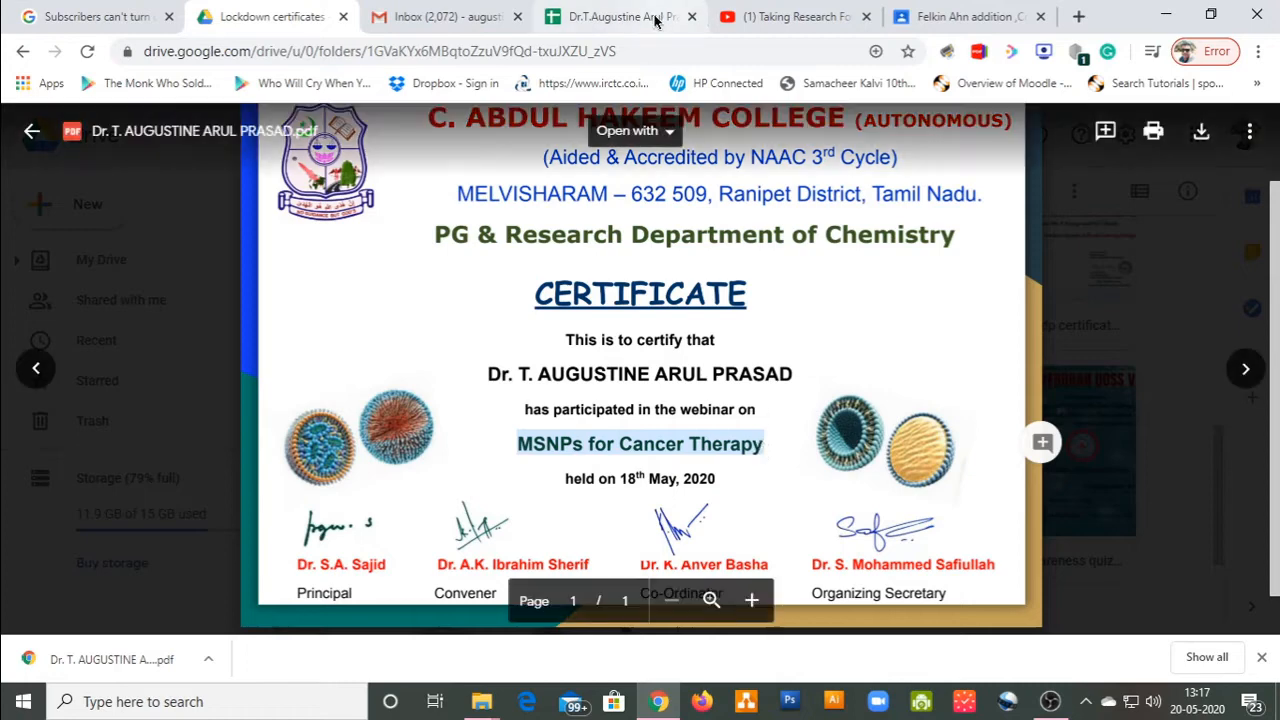
left_click(620, 16)
double_click(292, 418)
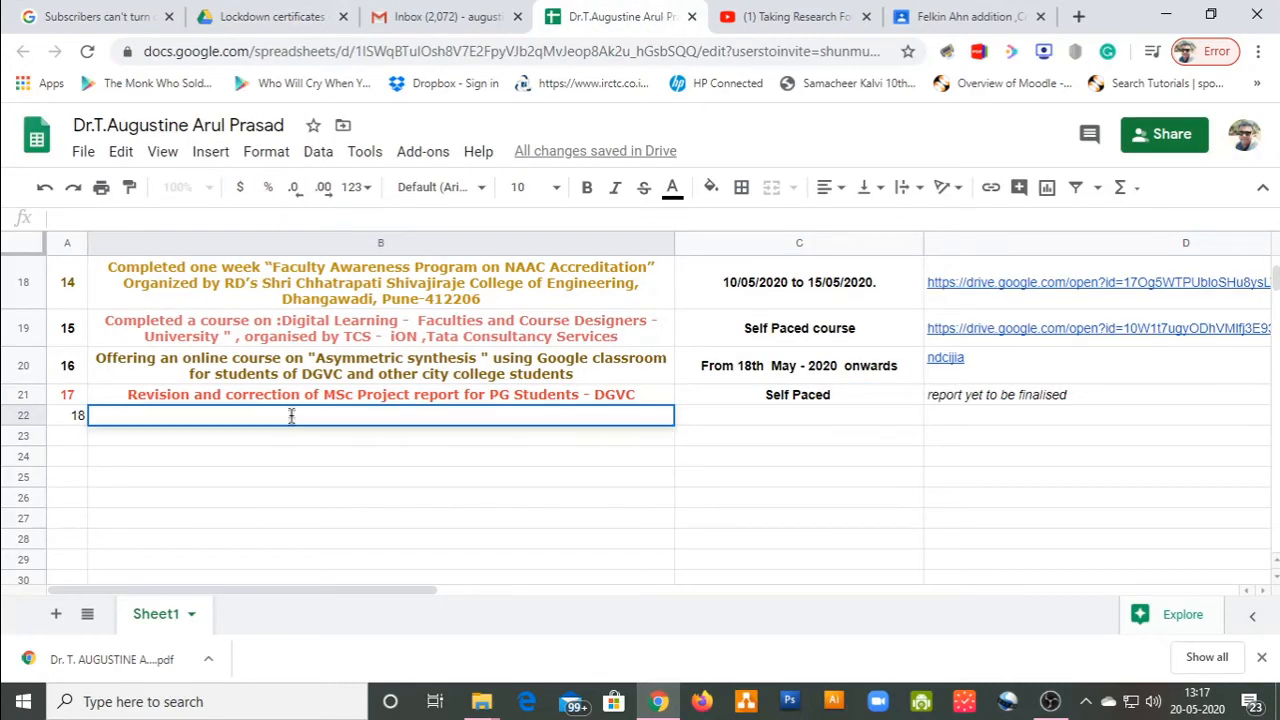
key("ctrl+v")
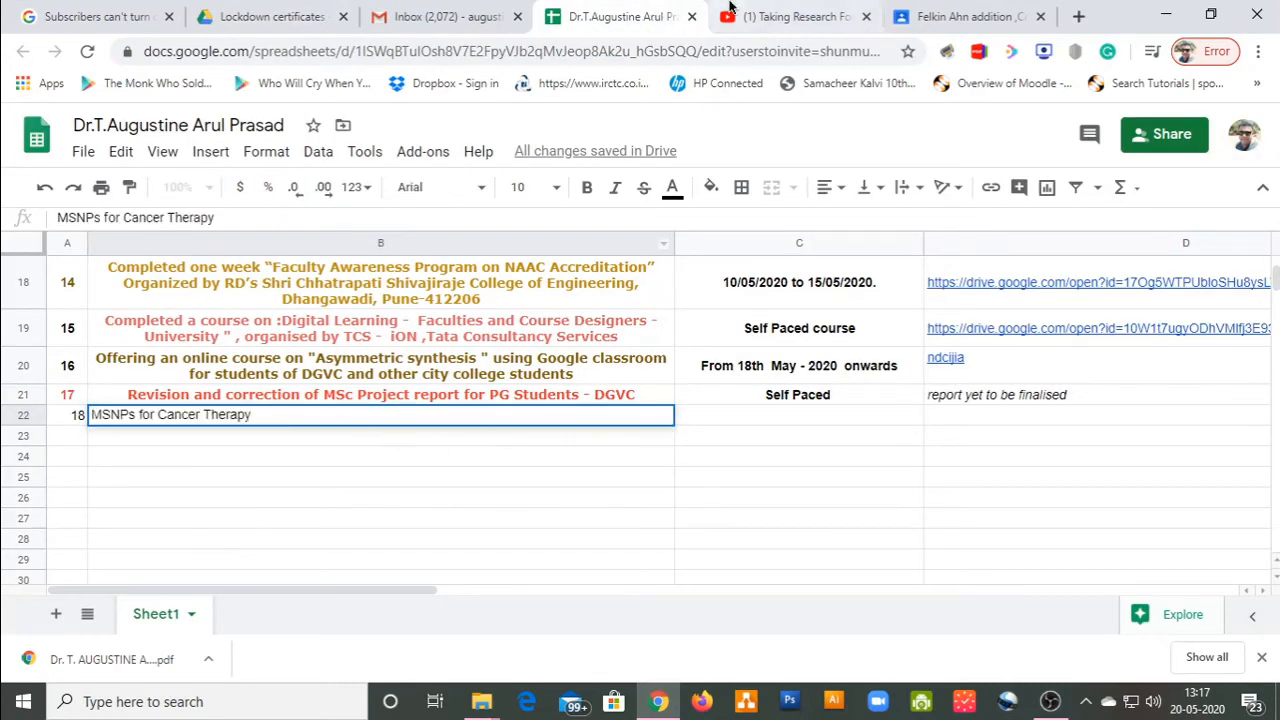
Check the certificate's wording in Drive and complete cell B22 of the activities spreadsheet as "Participated in a webinar on MSNPs for Cancer Therapy".
left_click(265, 17)
scroll(662, 330, "up", 2)
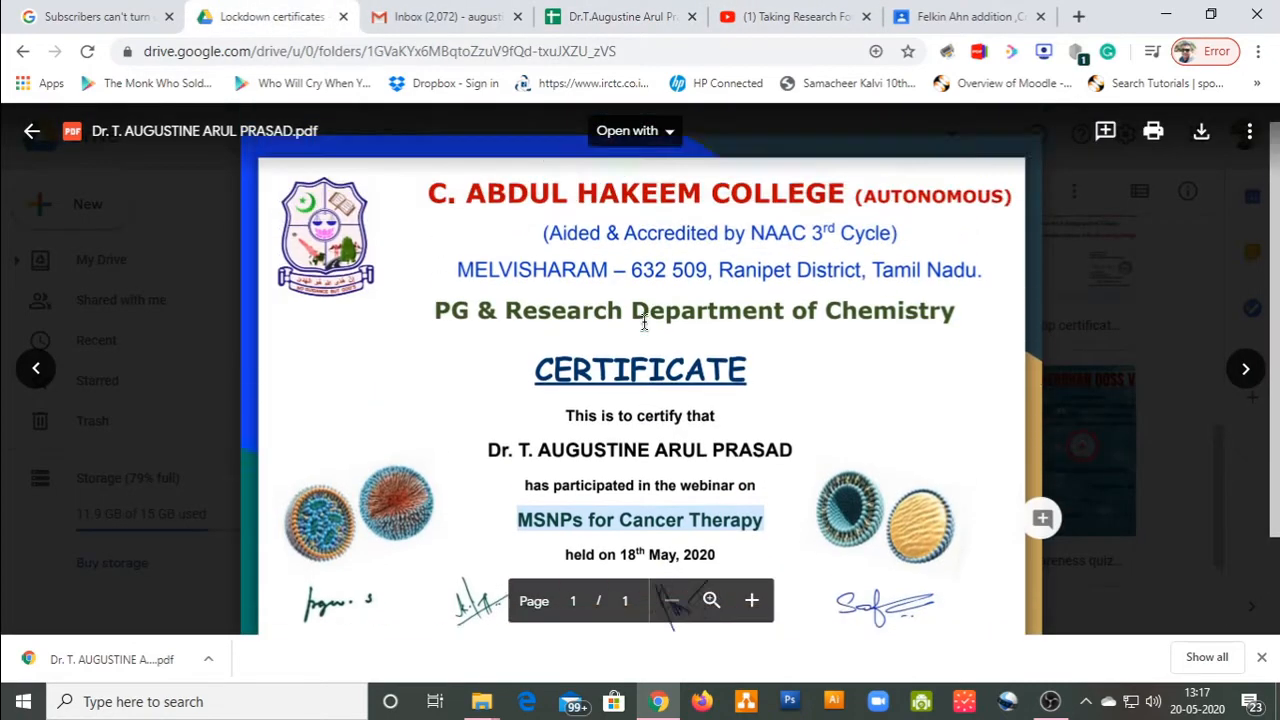
left_click(523, 508)
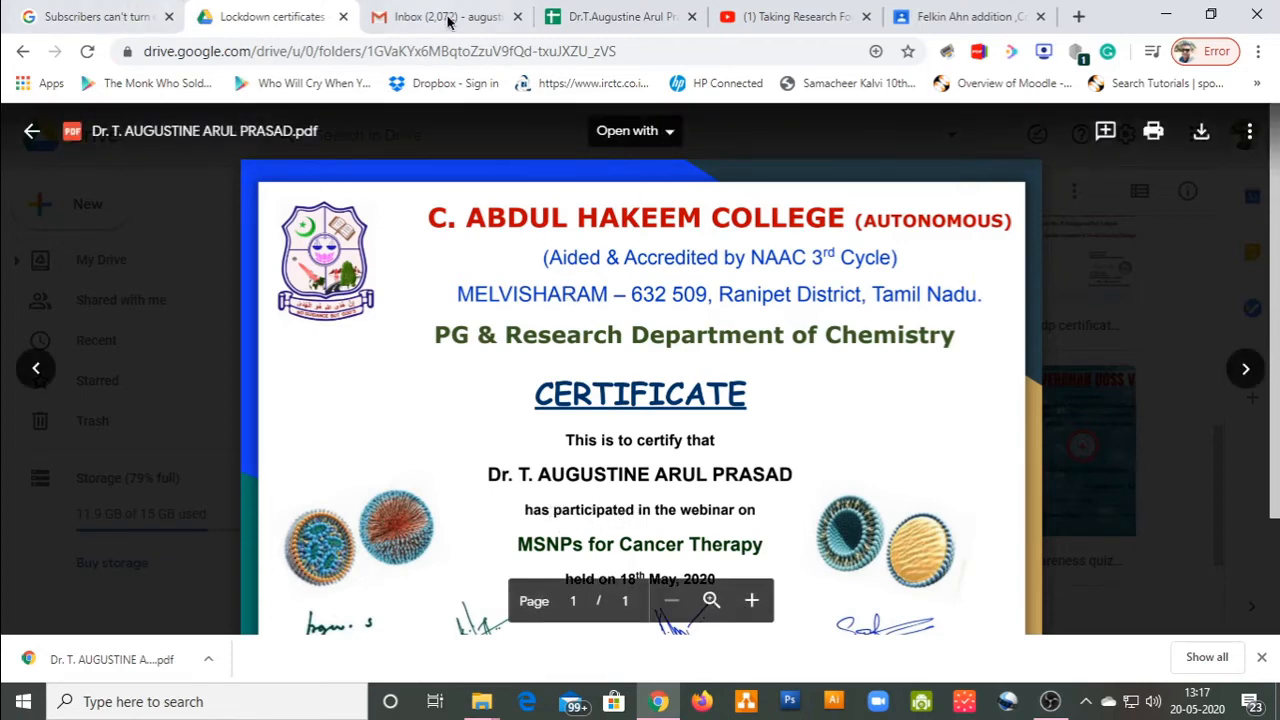
left_click(571, 18)
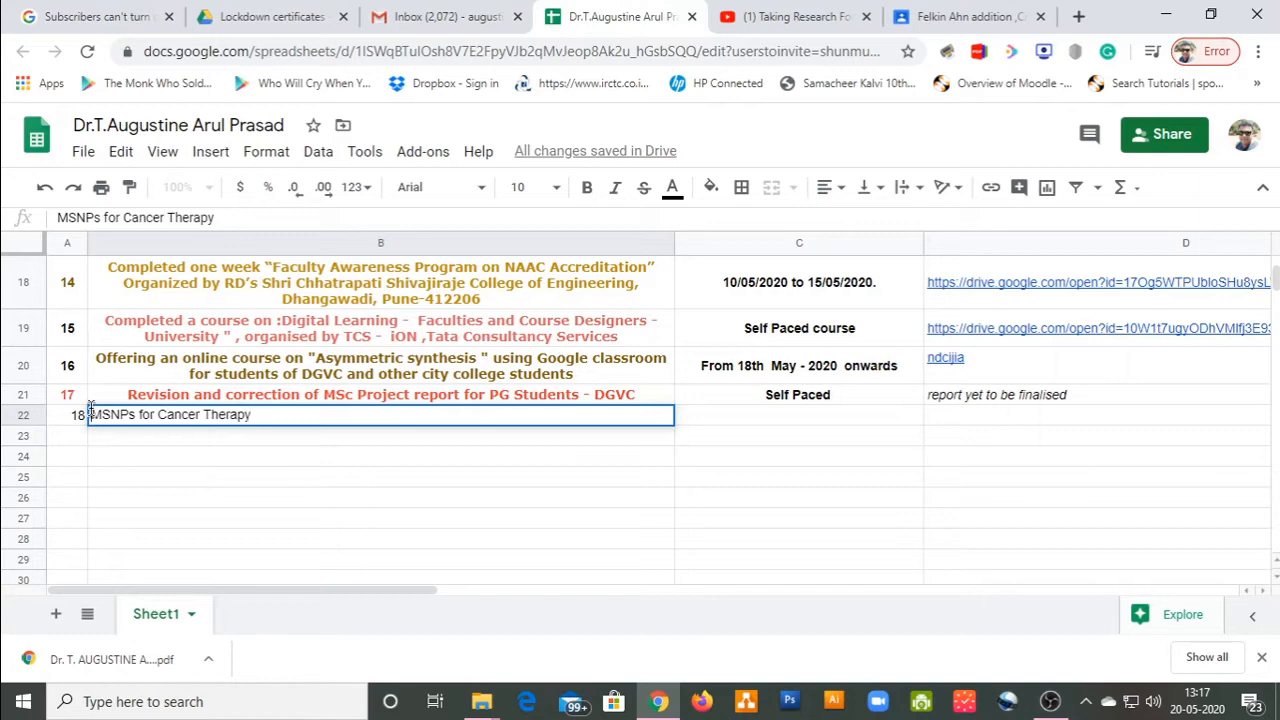
type("PArtici")
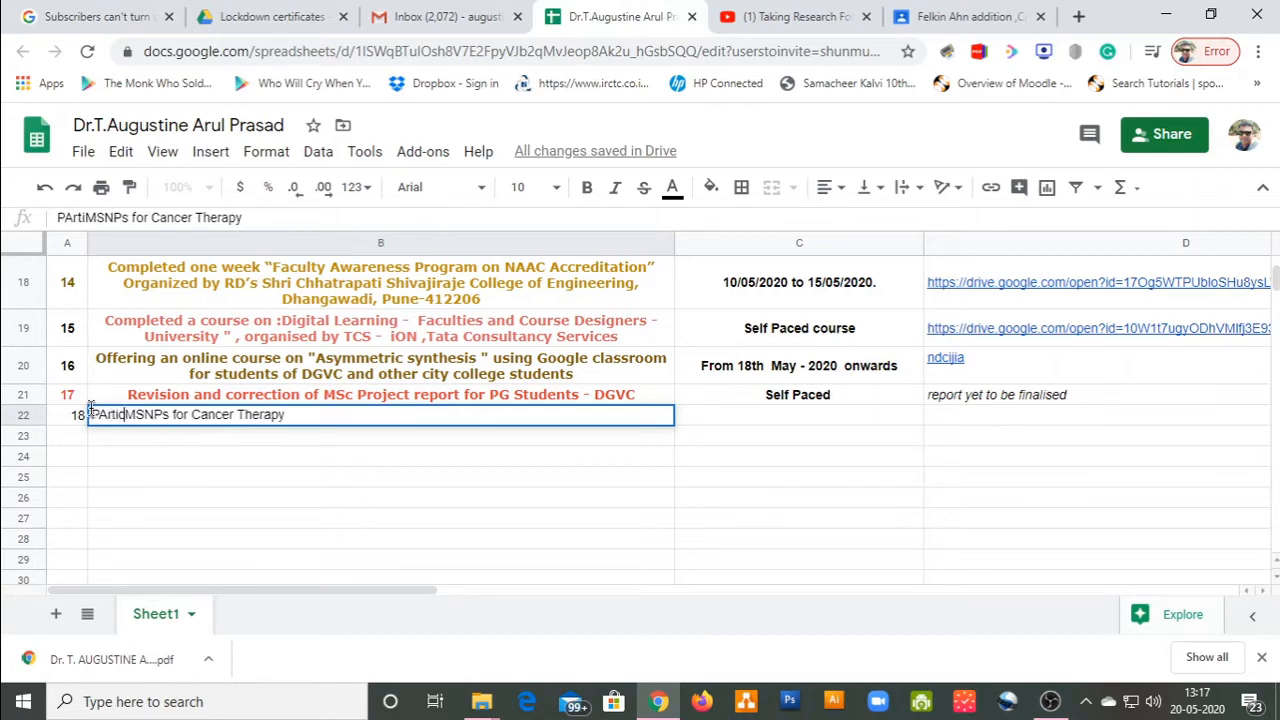
type("pated in a")
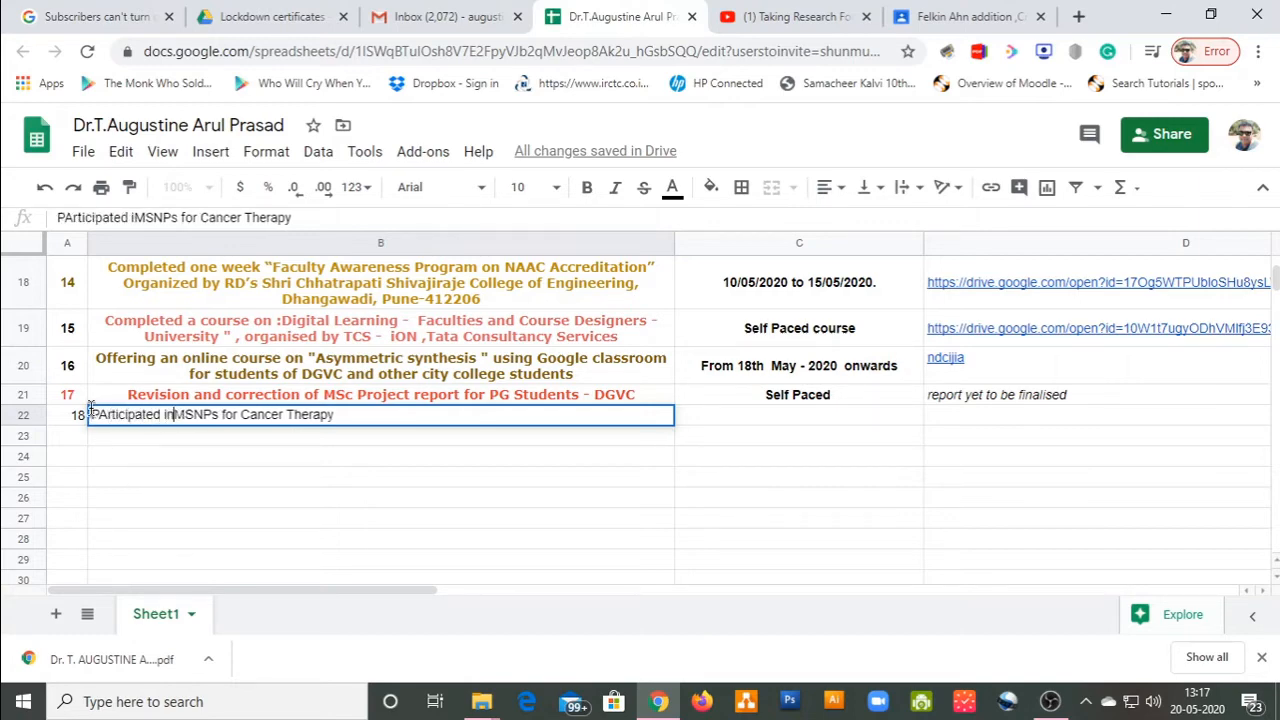
type(" webina")
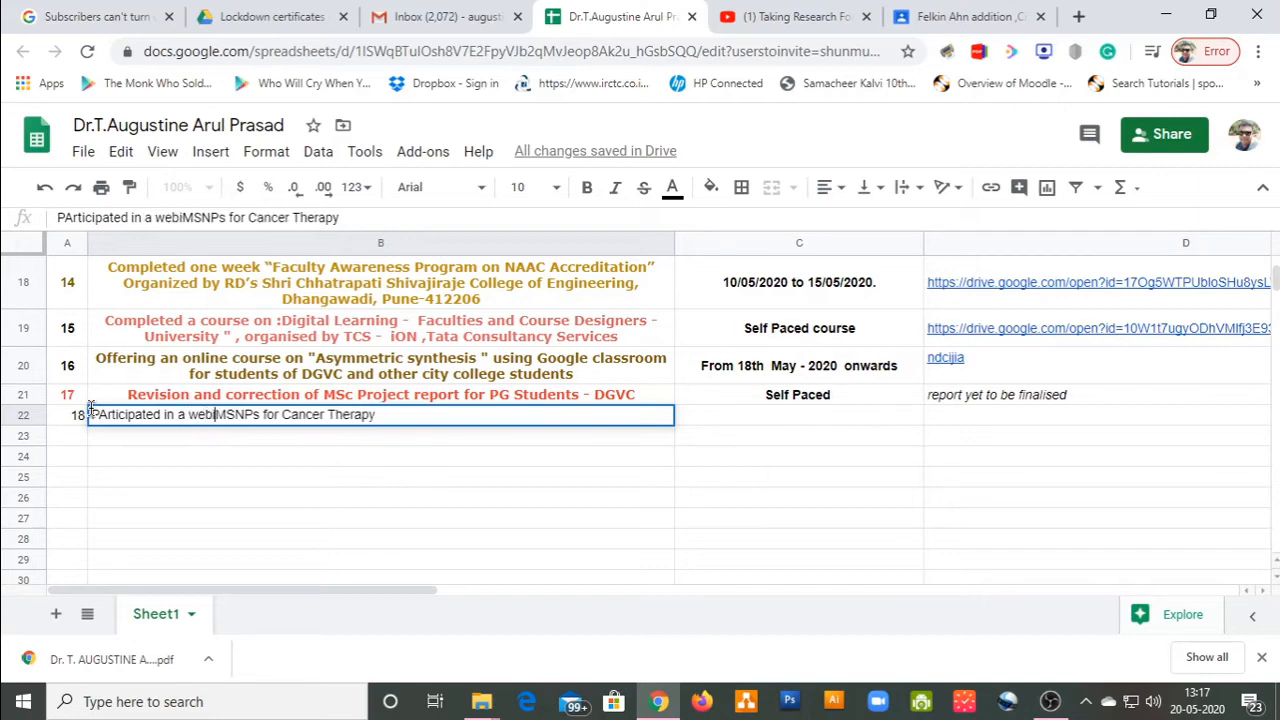
type("r")
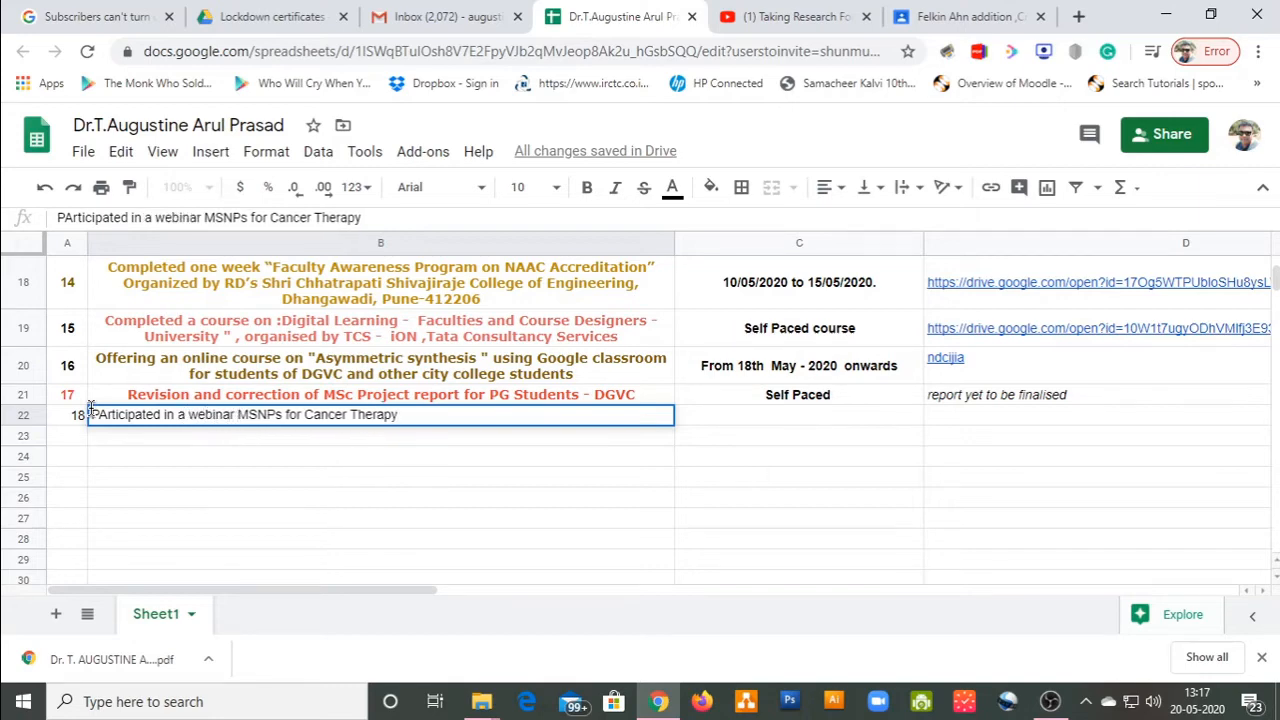
left_click(101, 414)
key("Delete")
type("a")
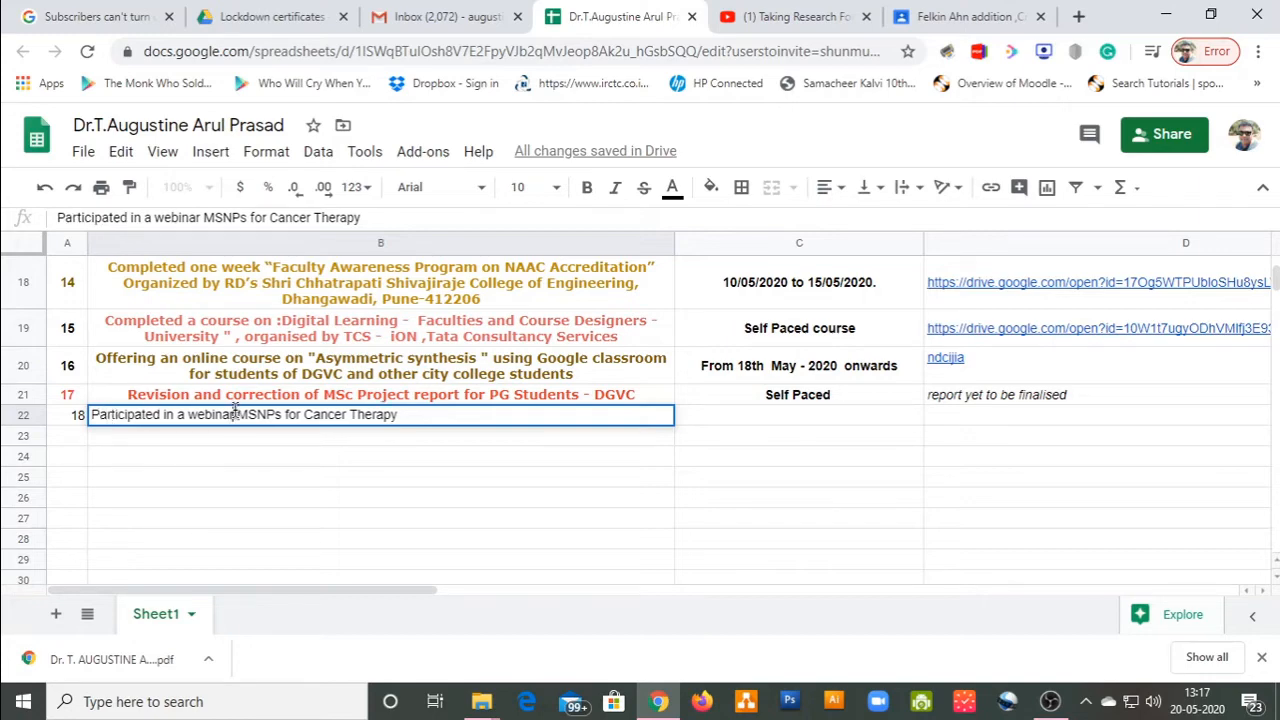
left_click(237, 414)
type("on")
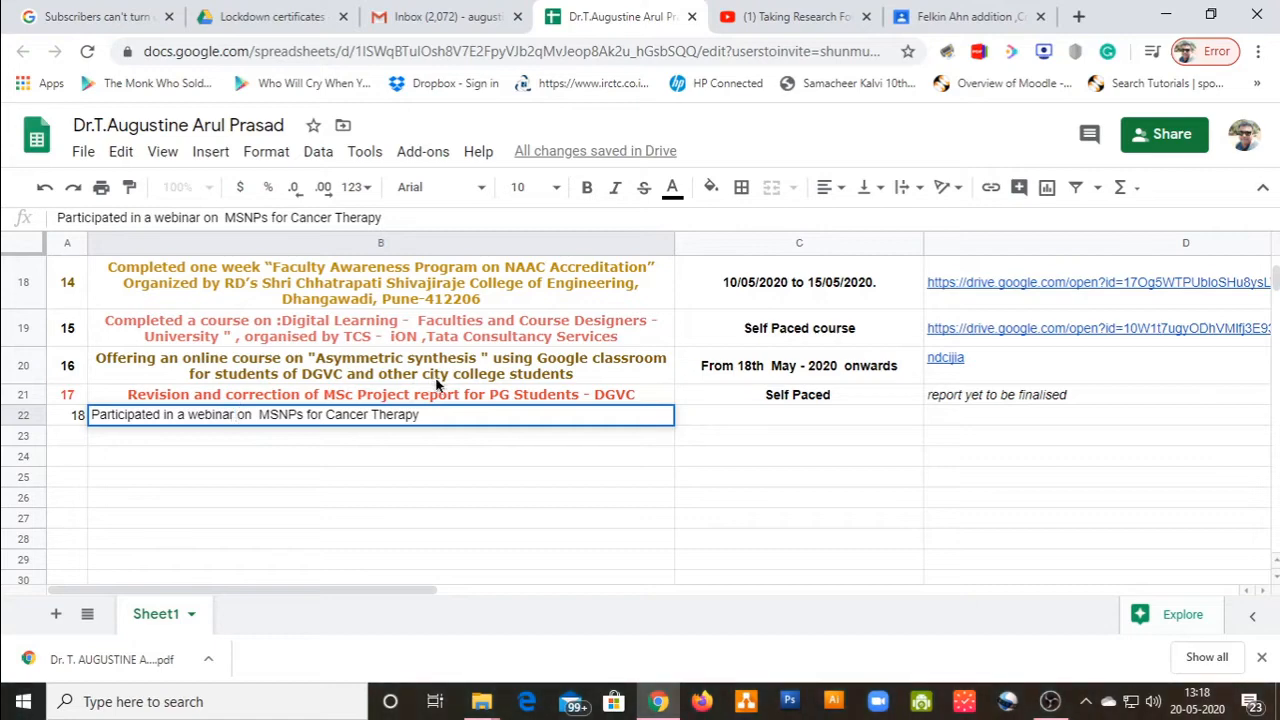
left_click(772, 398)
Look up the webinar date on the certificate in Drive and enter 18.05.2020 in cell C22 of the spreadsheet.
left_click(794, 420)
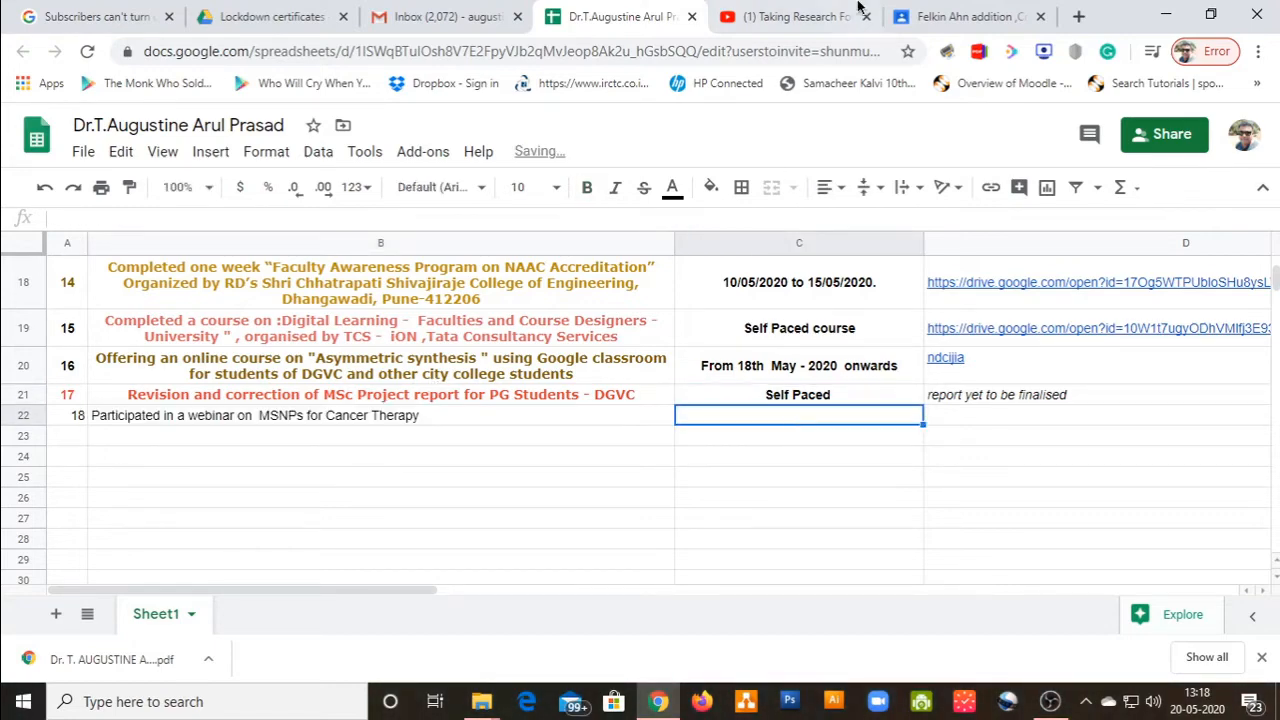
left_click(237, 16)
scroll(688, 428, "down", 3)
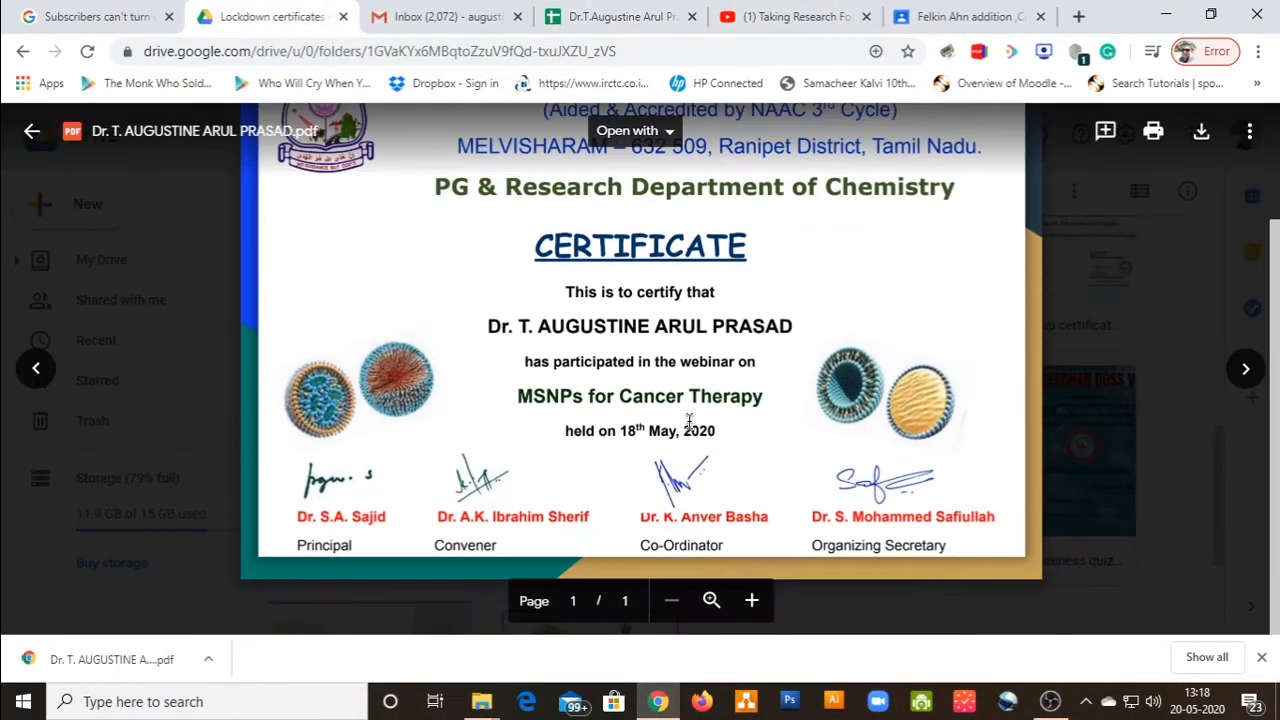
left_click(624, 17)
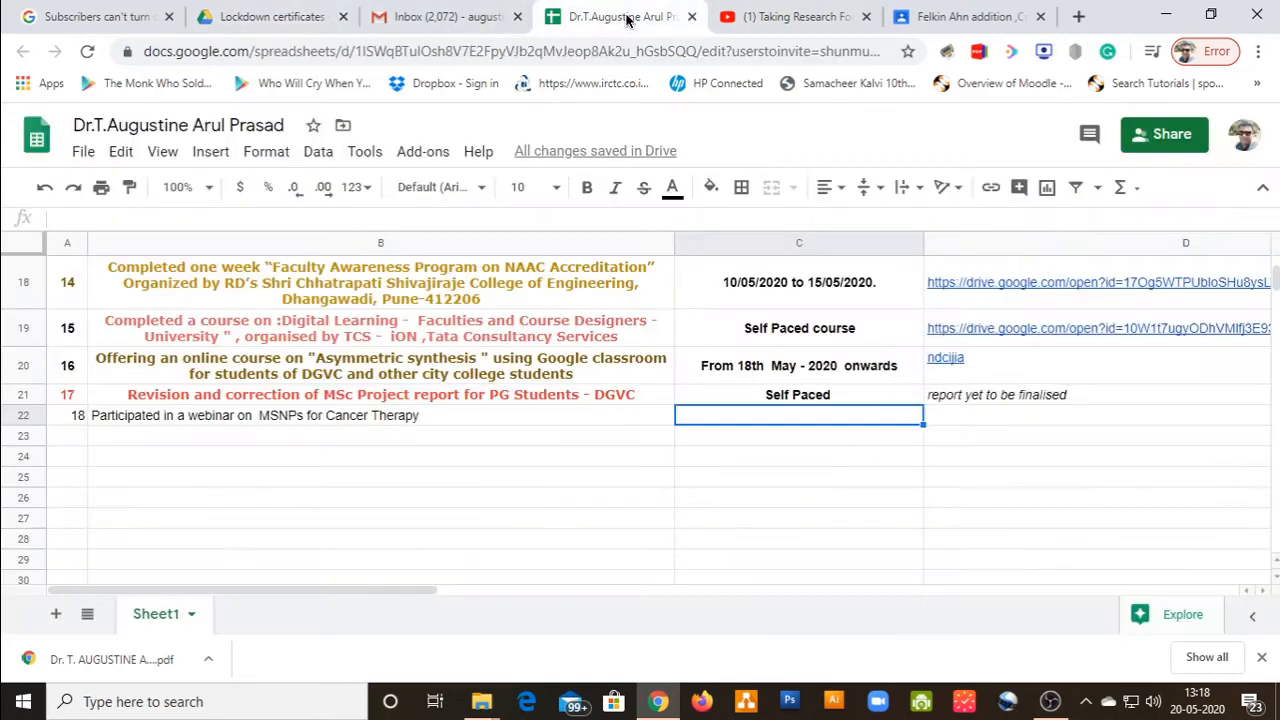
double_click(771, 411)
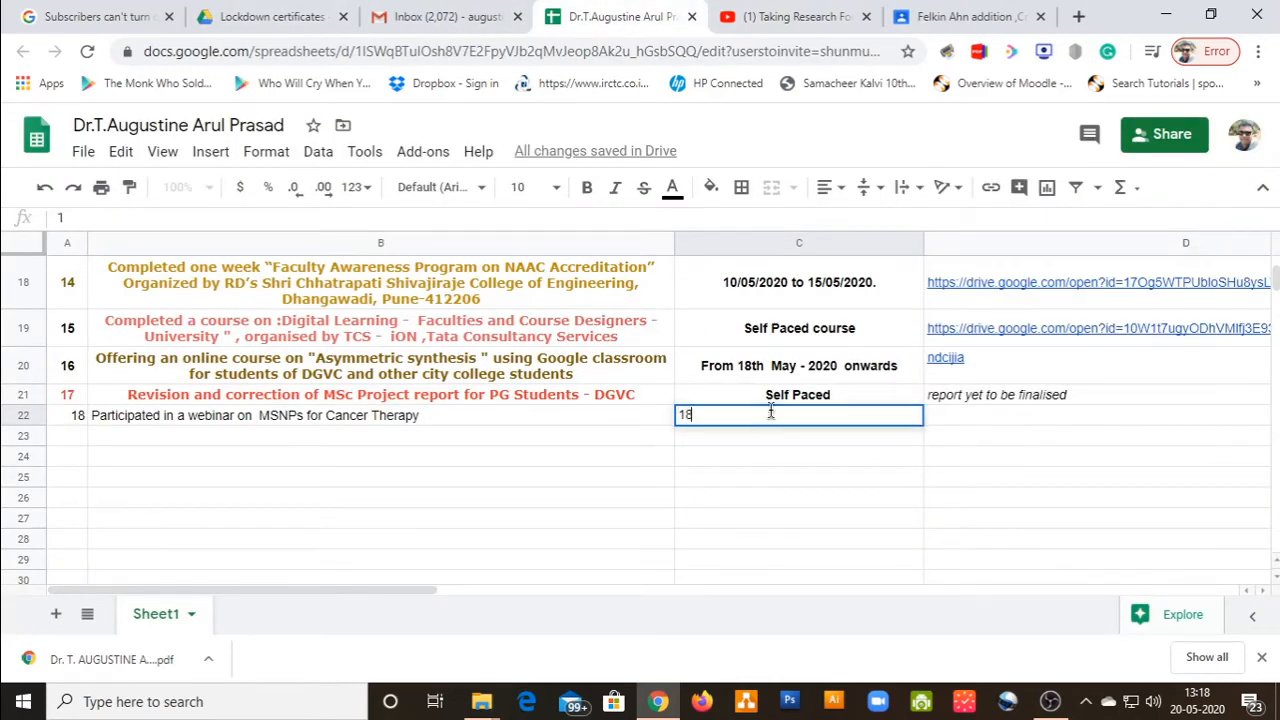
type("18.05.2000")
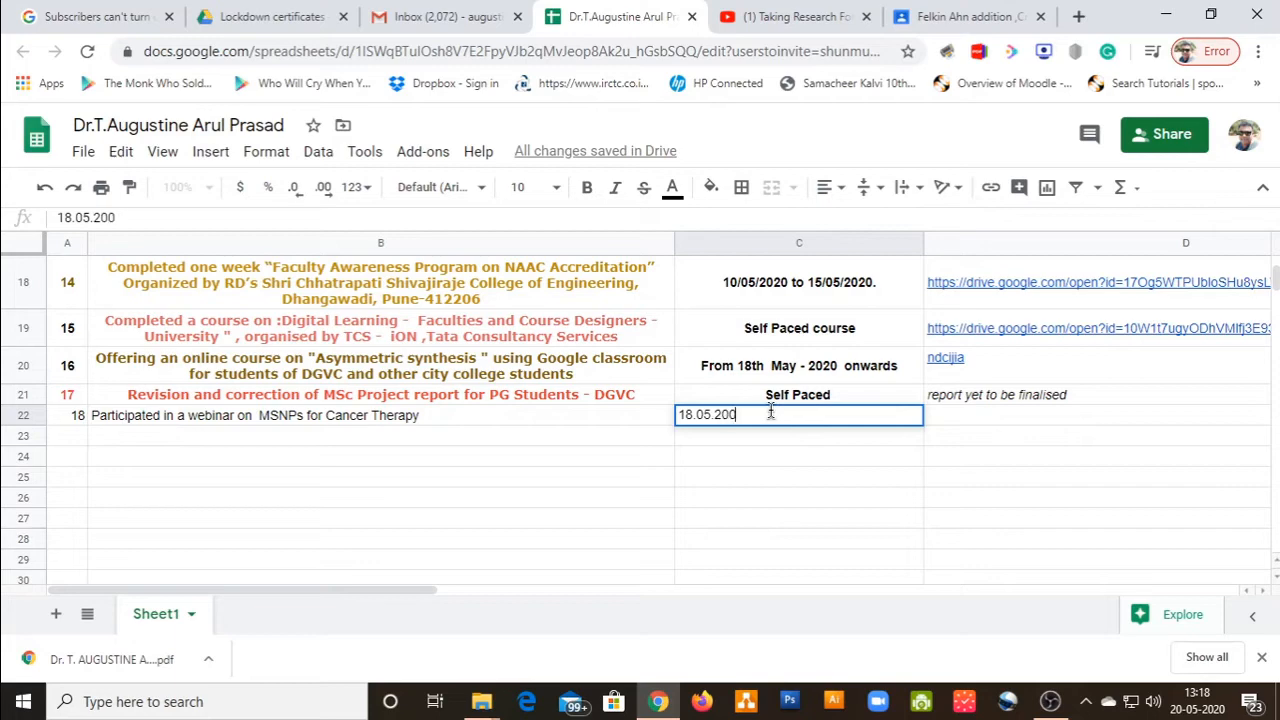
key("BackSpace")
type("20")
key("Return")
Close the certificate preview in Drive and get a shareable link for the MSNPs for Cancer Therapy certificate PDF.
left_click(977, 422)
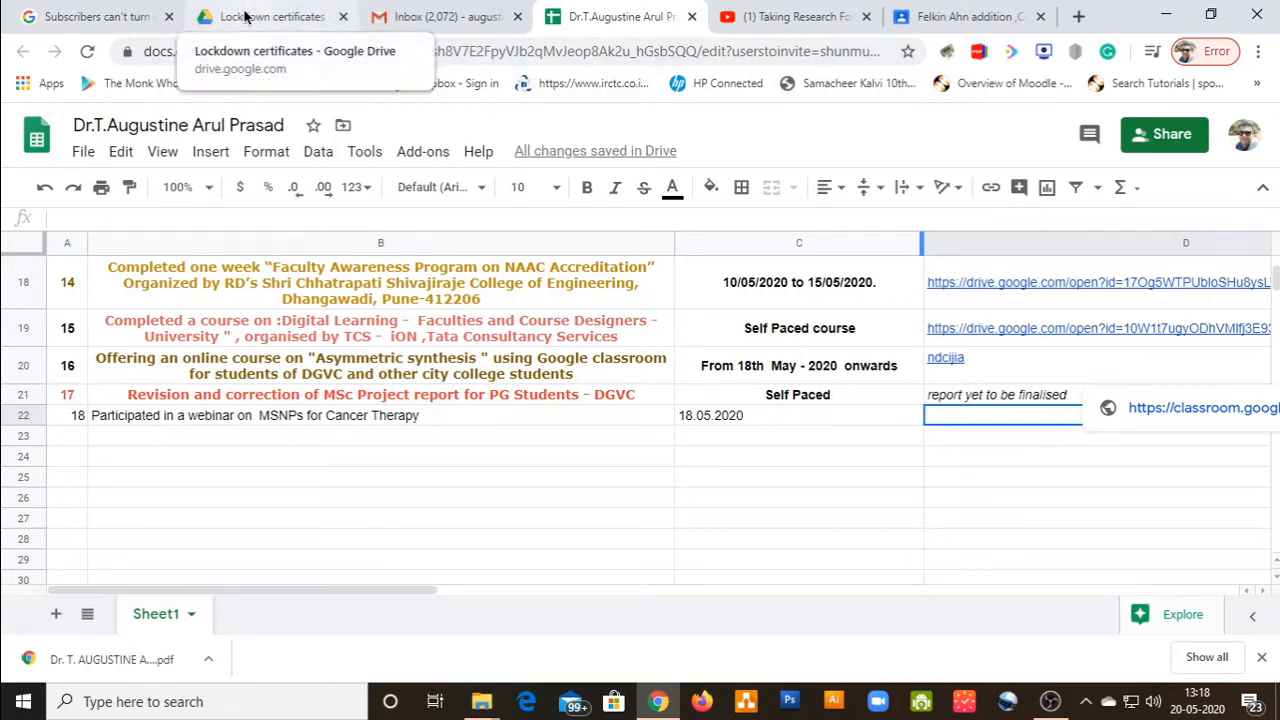
left_click(273, 17)
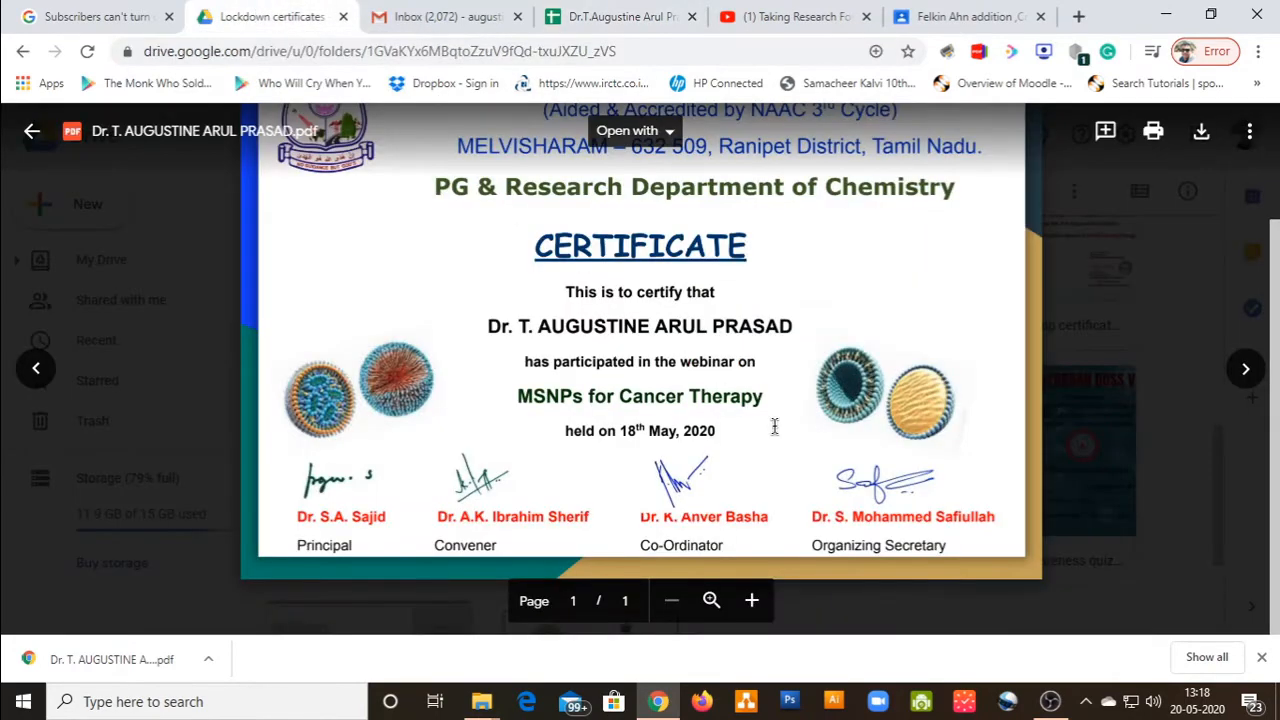
left_click(40, 131)
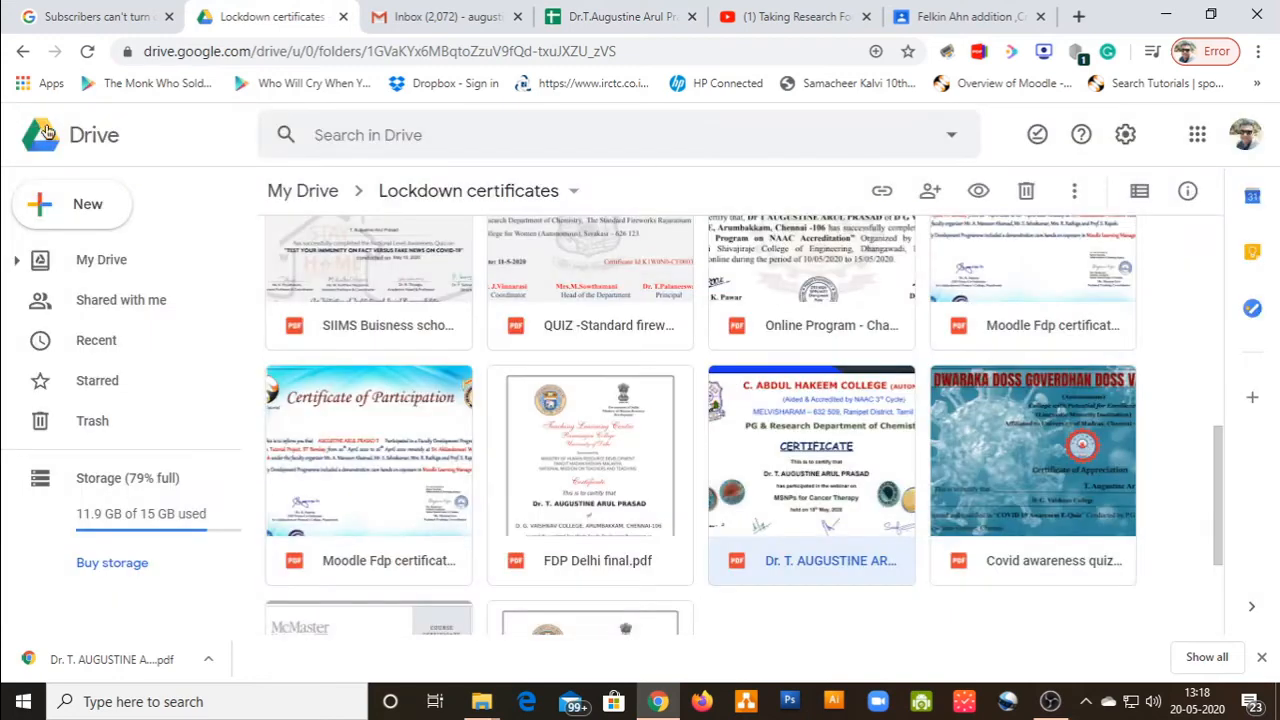
right_click(815, 451)
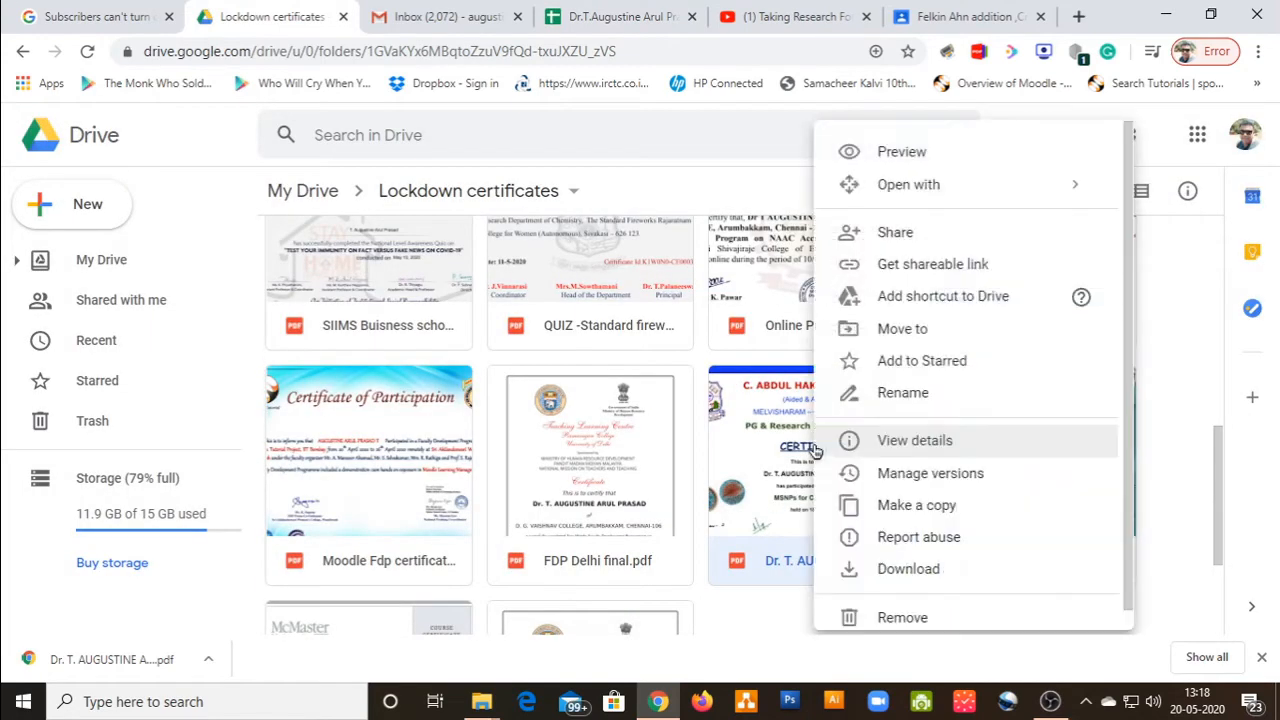
left_click(913, 266)
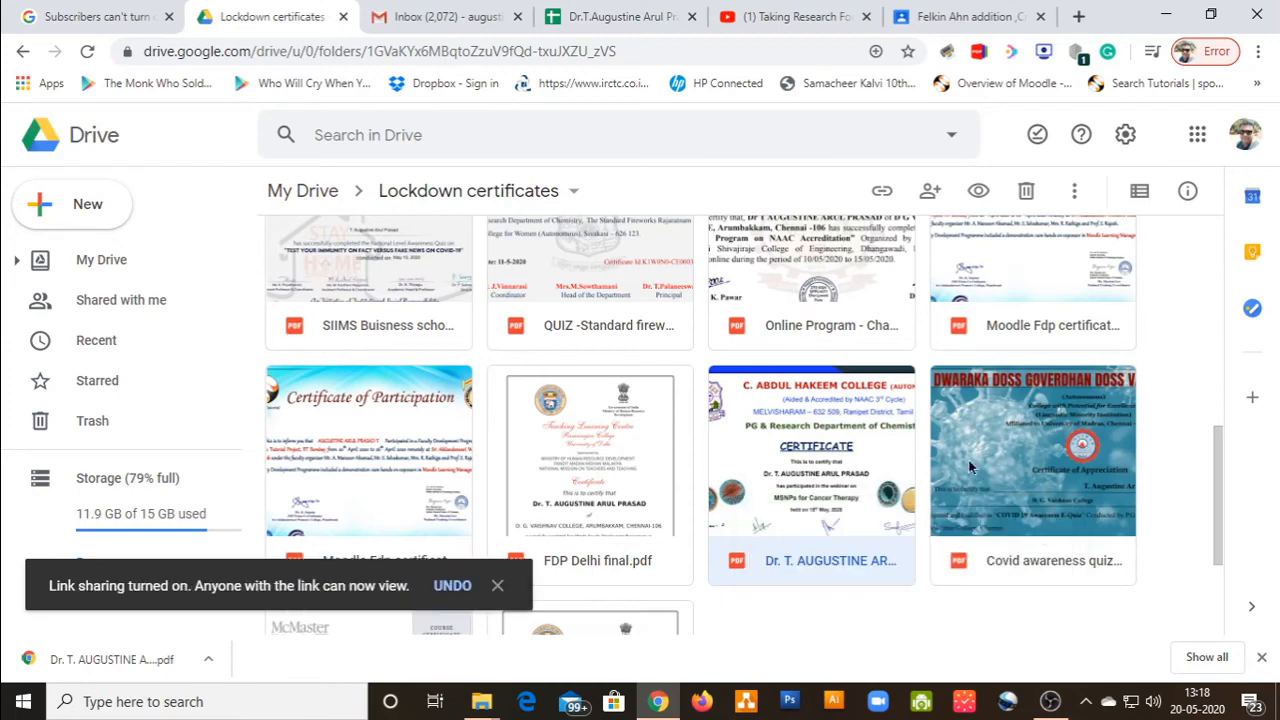
right_click(880, 475)
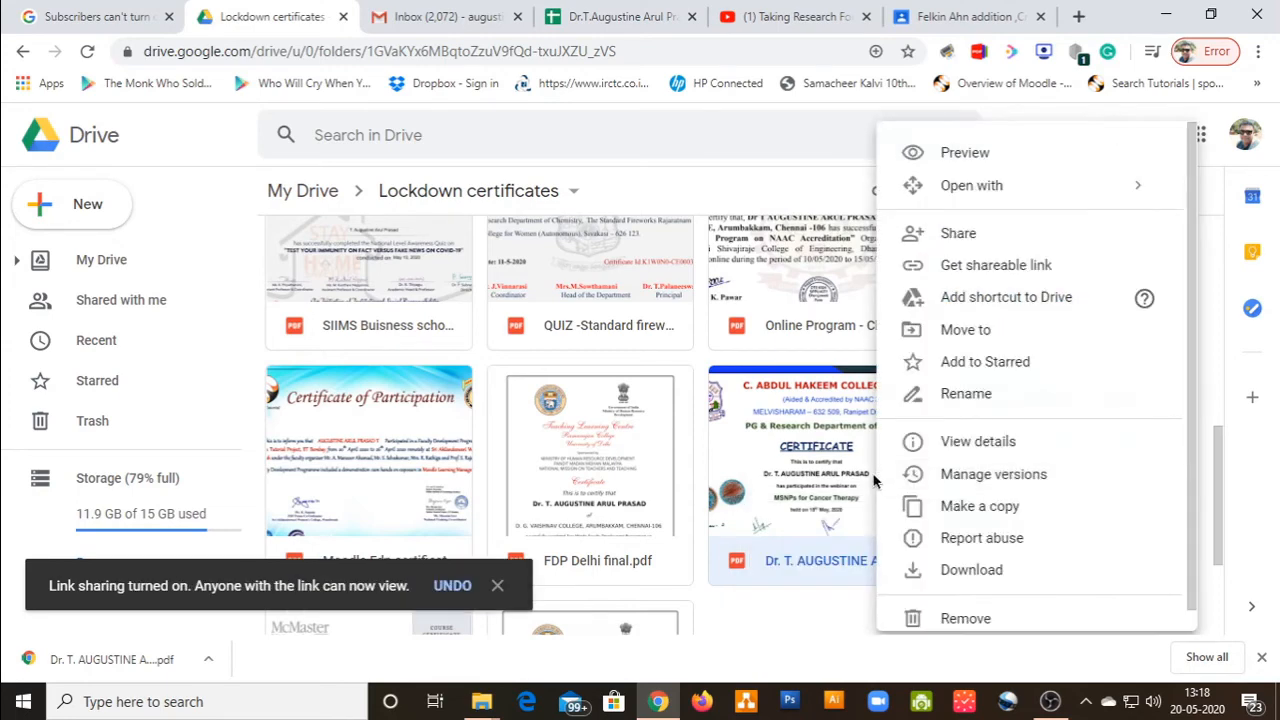
left_click(952, 272)
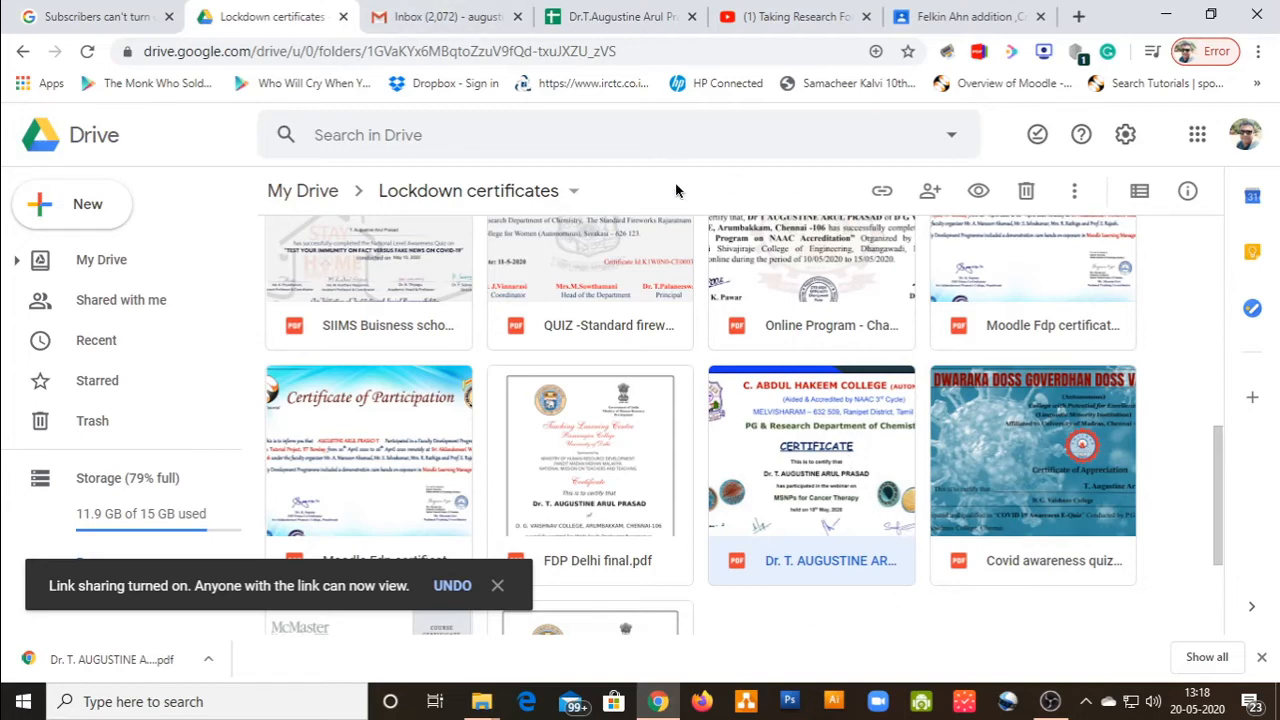
Paste the certificate's shareable link into cell D22 of the activities spreadsheet.
left_click(635, 16)
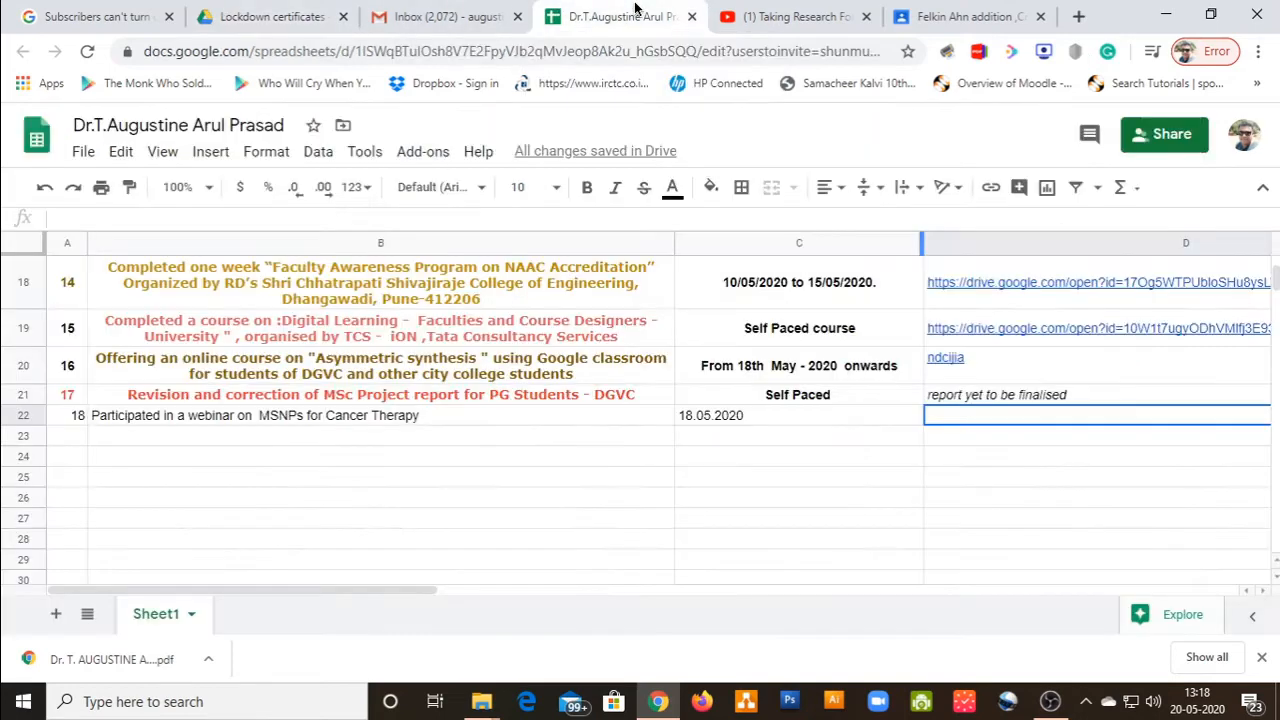
right_click(1021, 425)
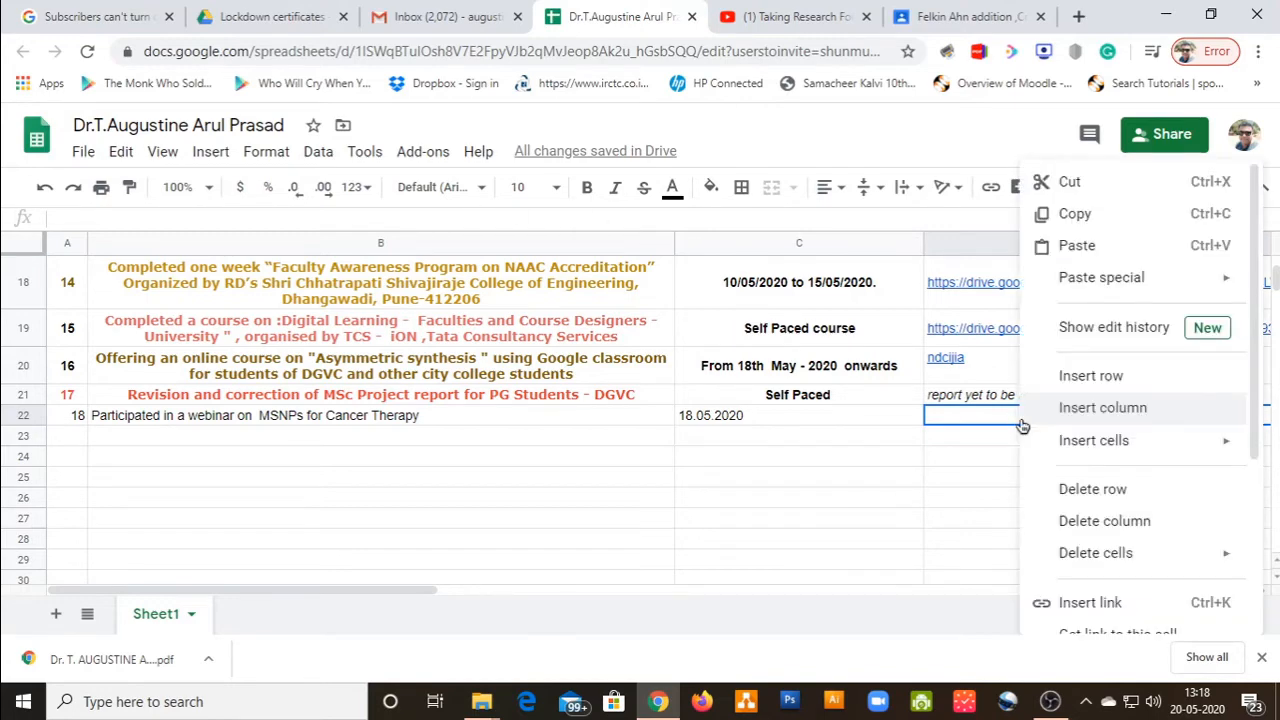
left_click(1086, 249)
left_click(843, 520)
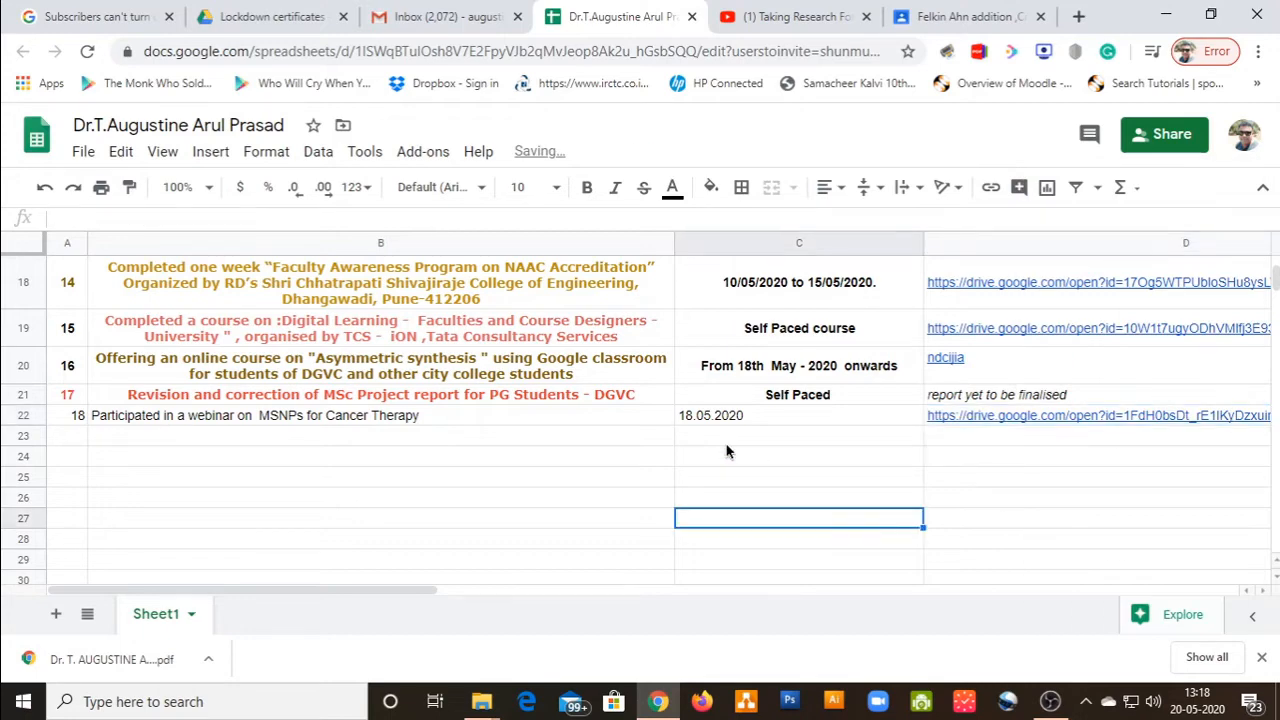
Center the activity description in cell B22 horizontally.
left_click(243, 421)
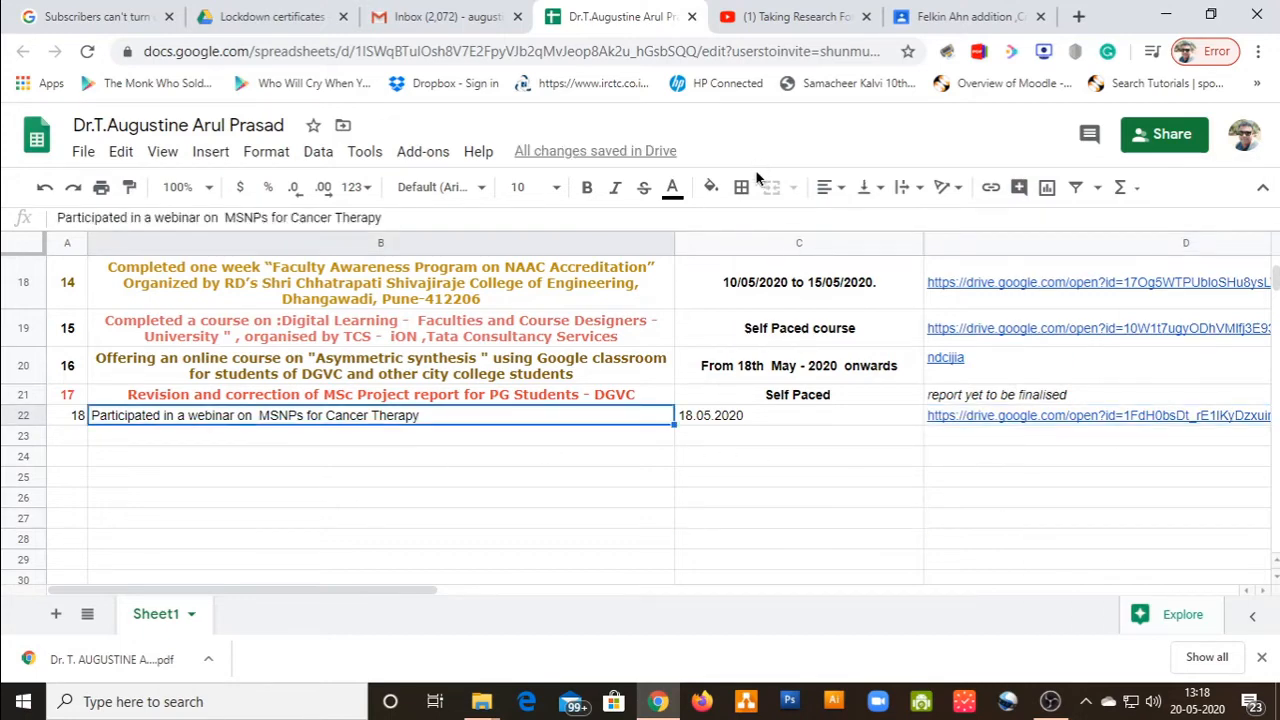
left_click(836, 188)
left_click(852, 221)
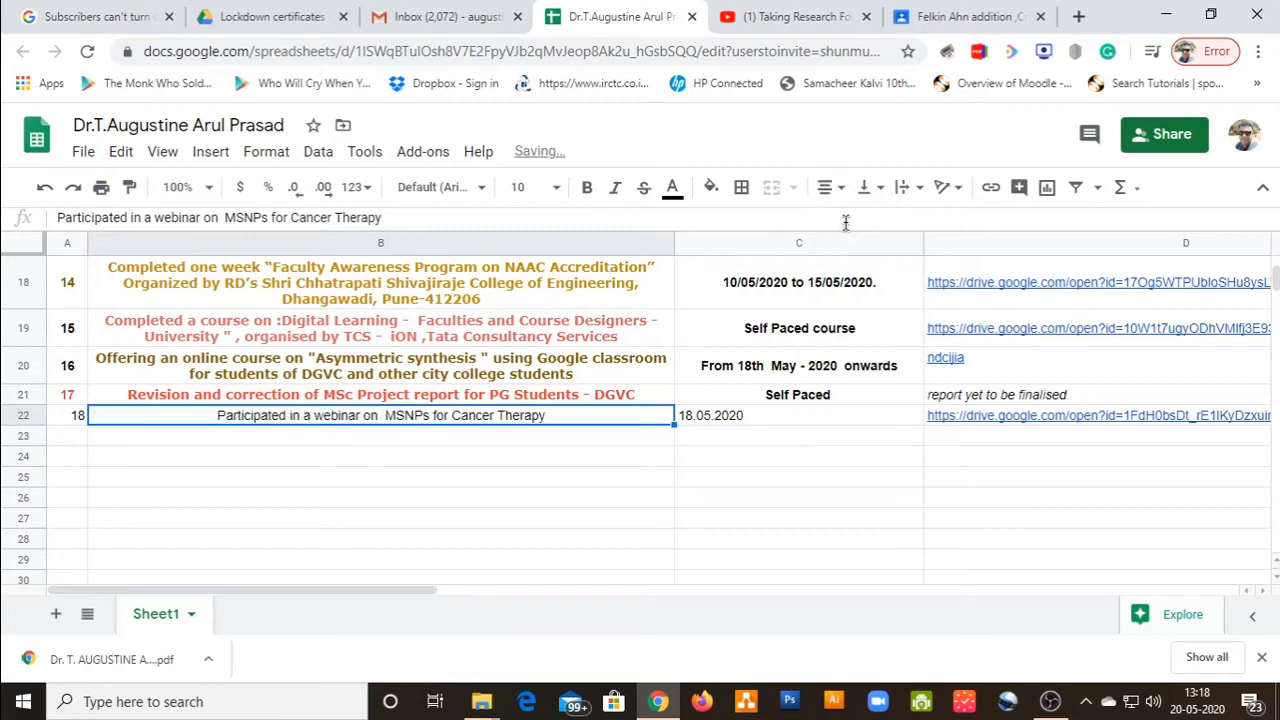
Review the file upload option in Drive and get the MSNPs certificate's shareable link once more.
left_click(255, 16)
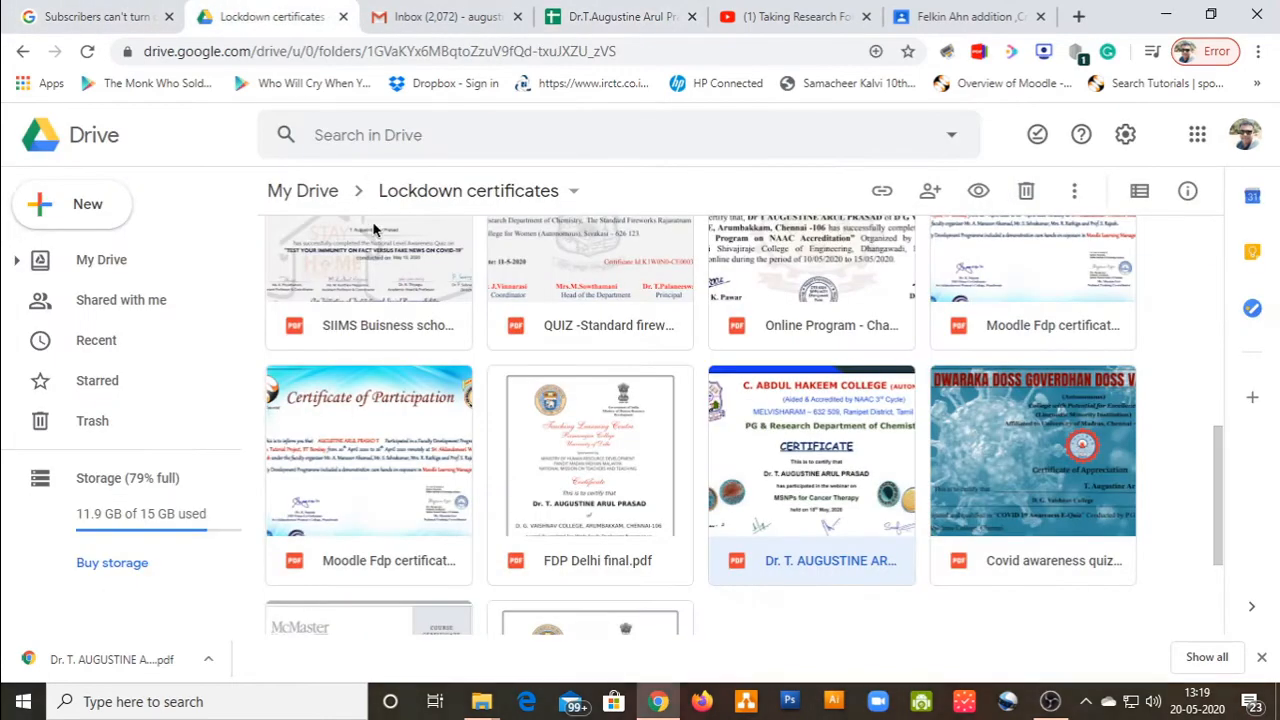
left_click(88, 201)
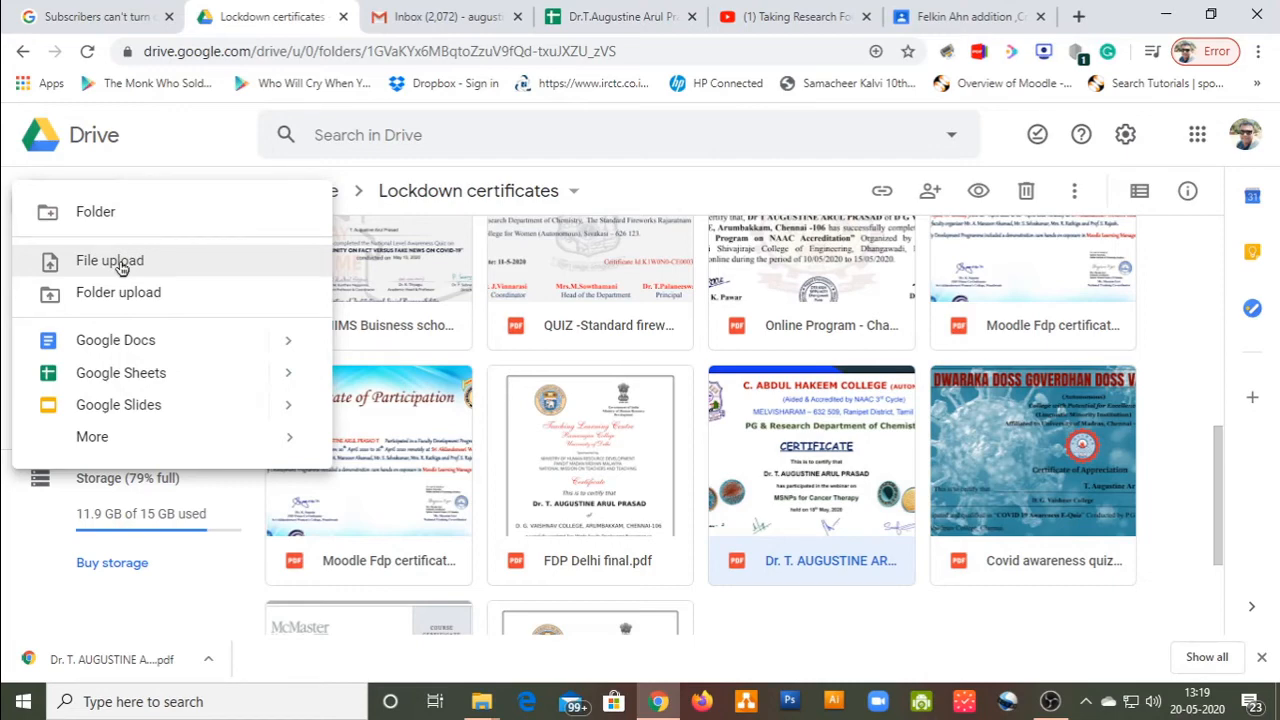
left_click(820, 443)
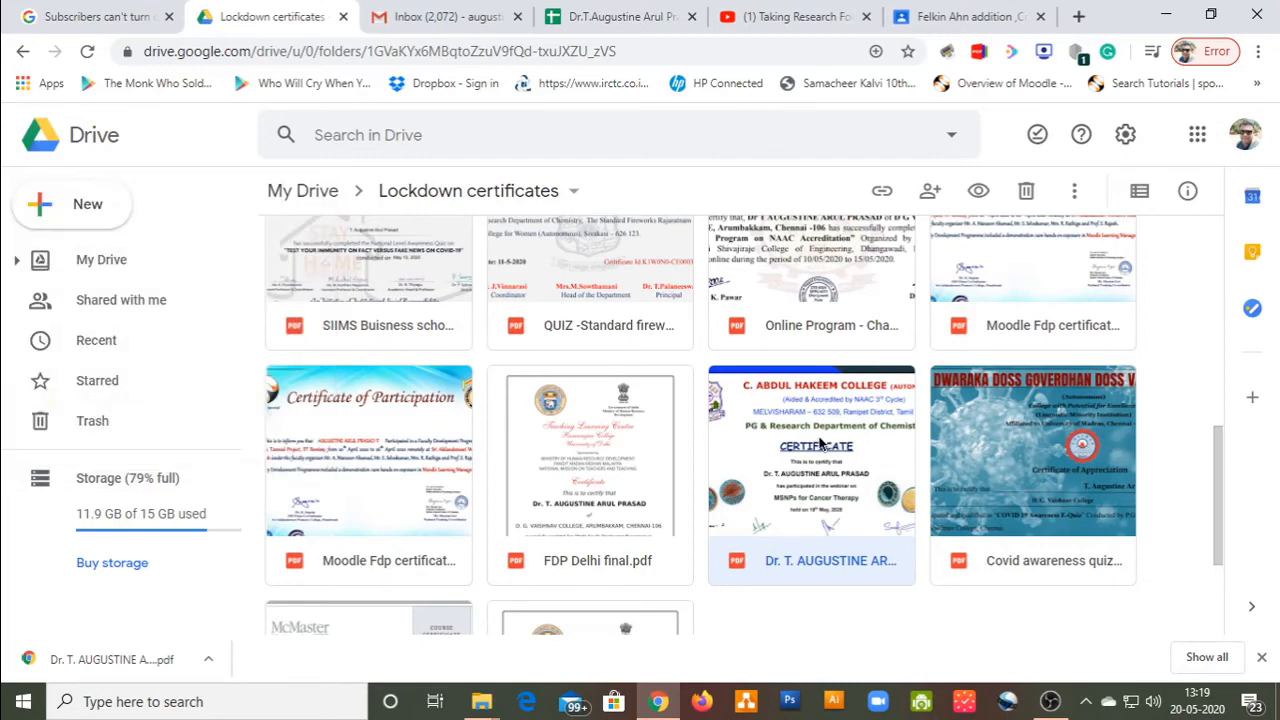
right_click(820, 443)
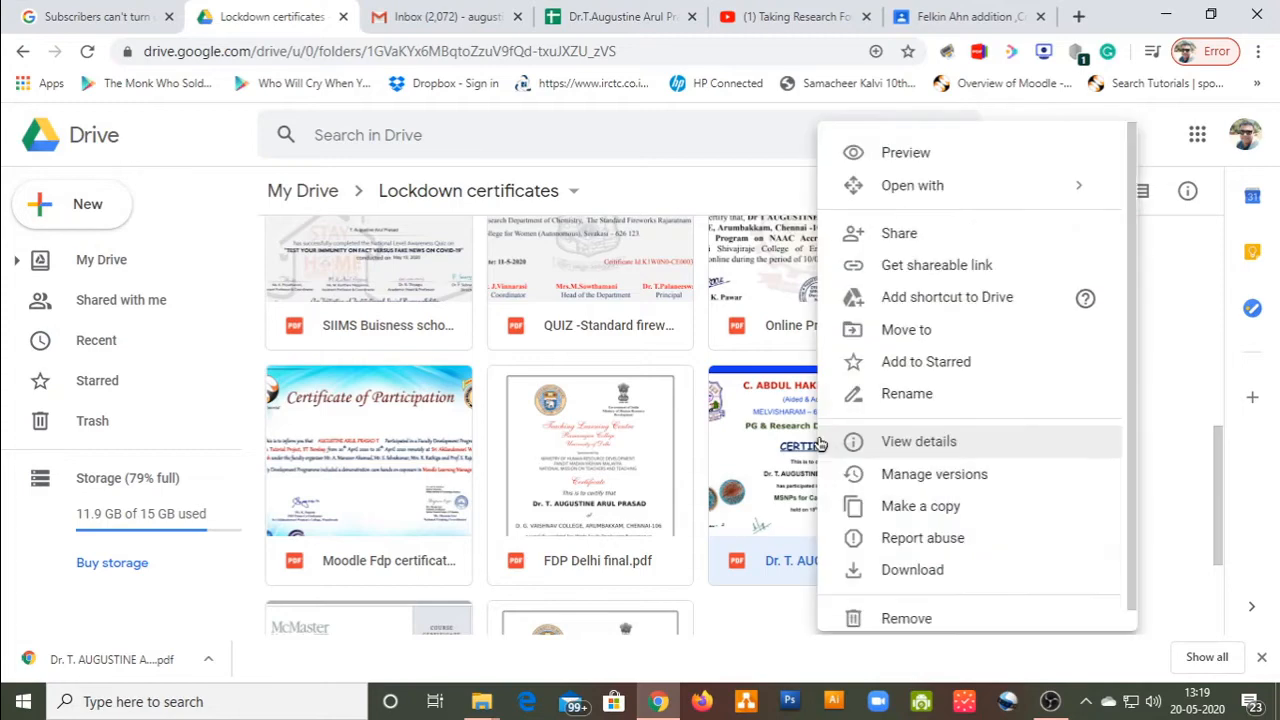
left_click(930, 266)
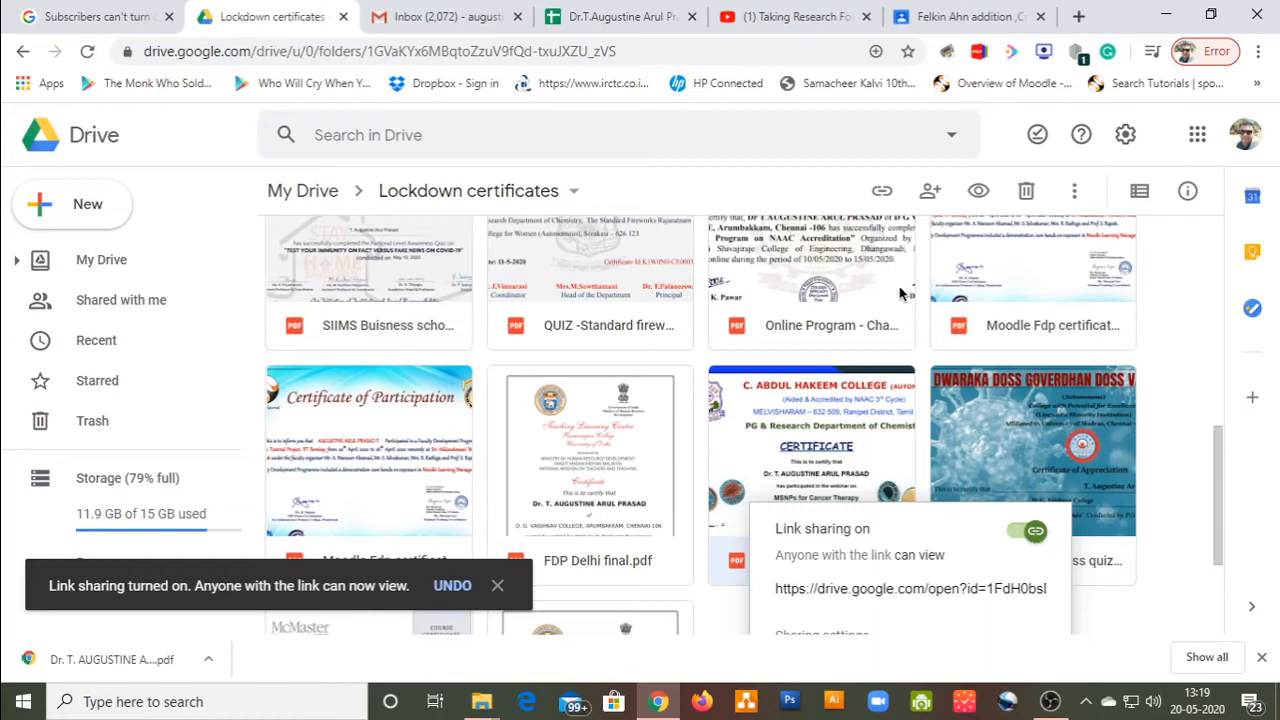
Return to the activities spreadsheet and review the certificate link in D22, its paste option and the earlier entries.
left_click(595, 17)
mouse_move(1045, 420)
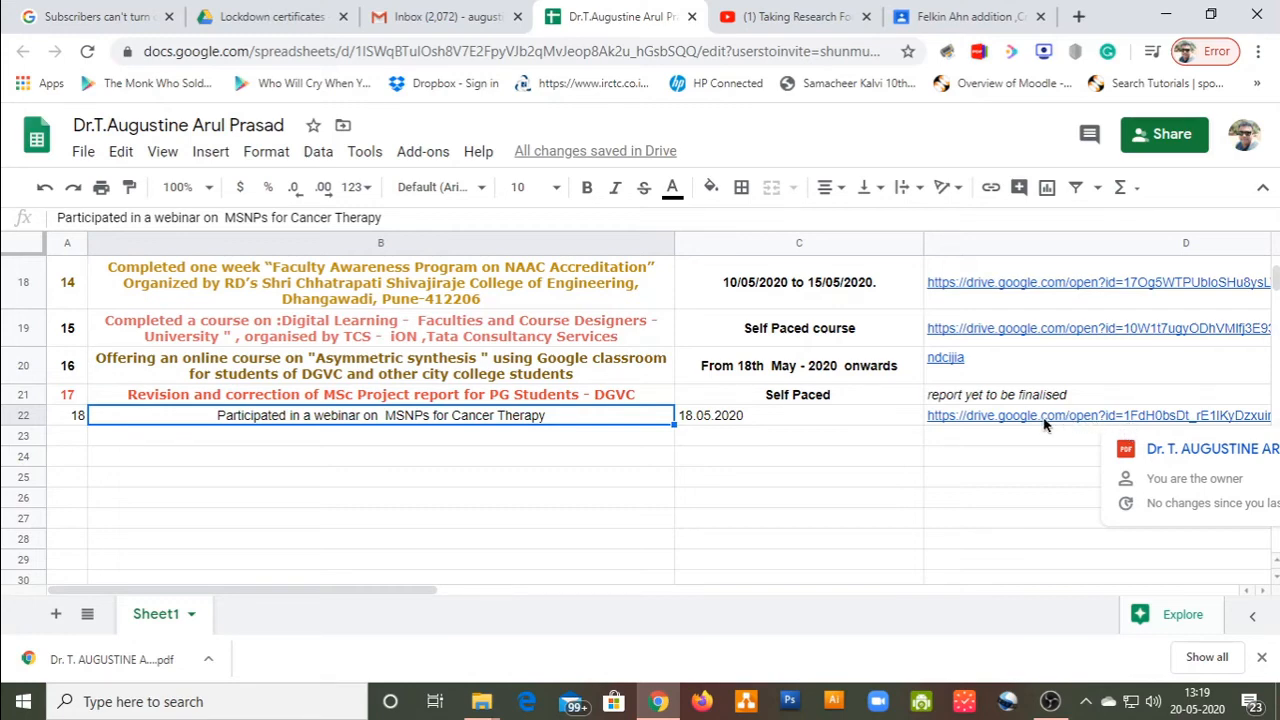
right_click(1044, 425)
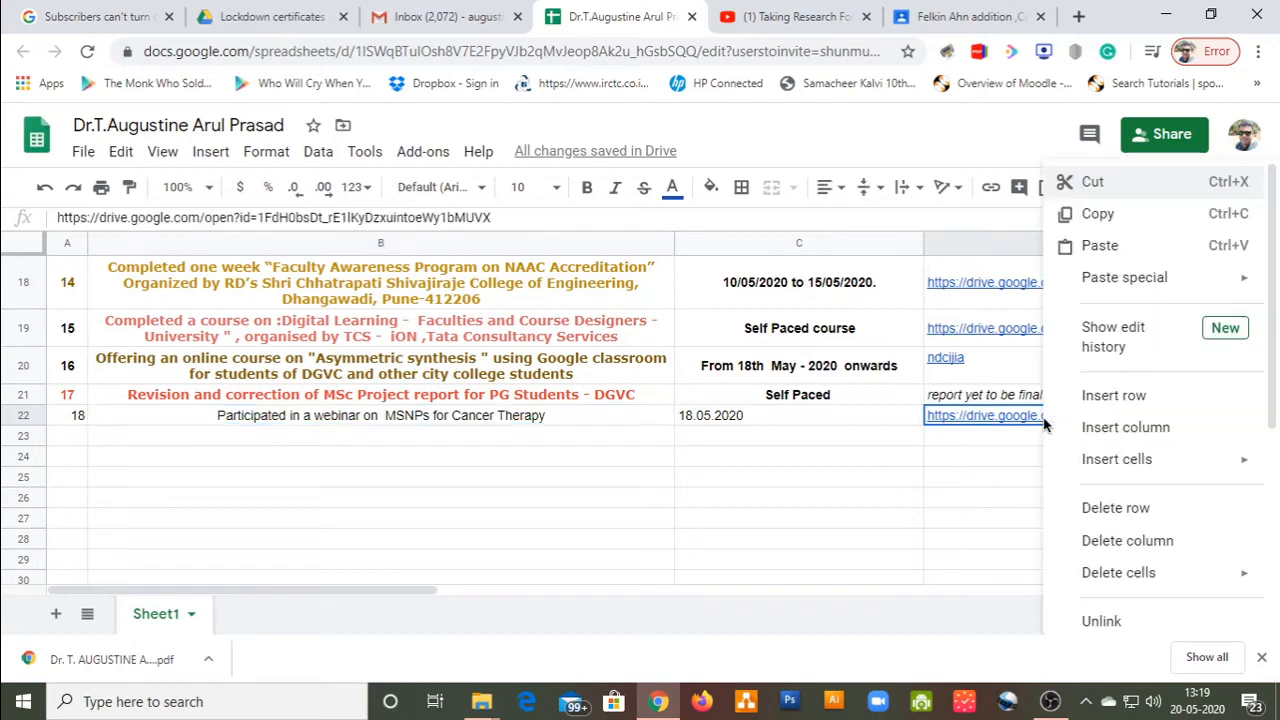
left_click(802, 494)
left_click(655, 480)
left_click(590, 453)
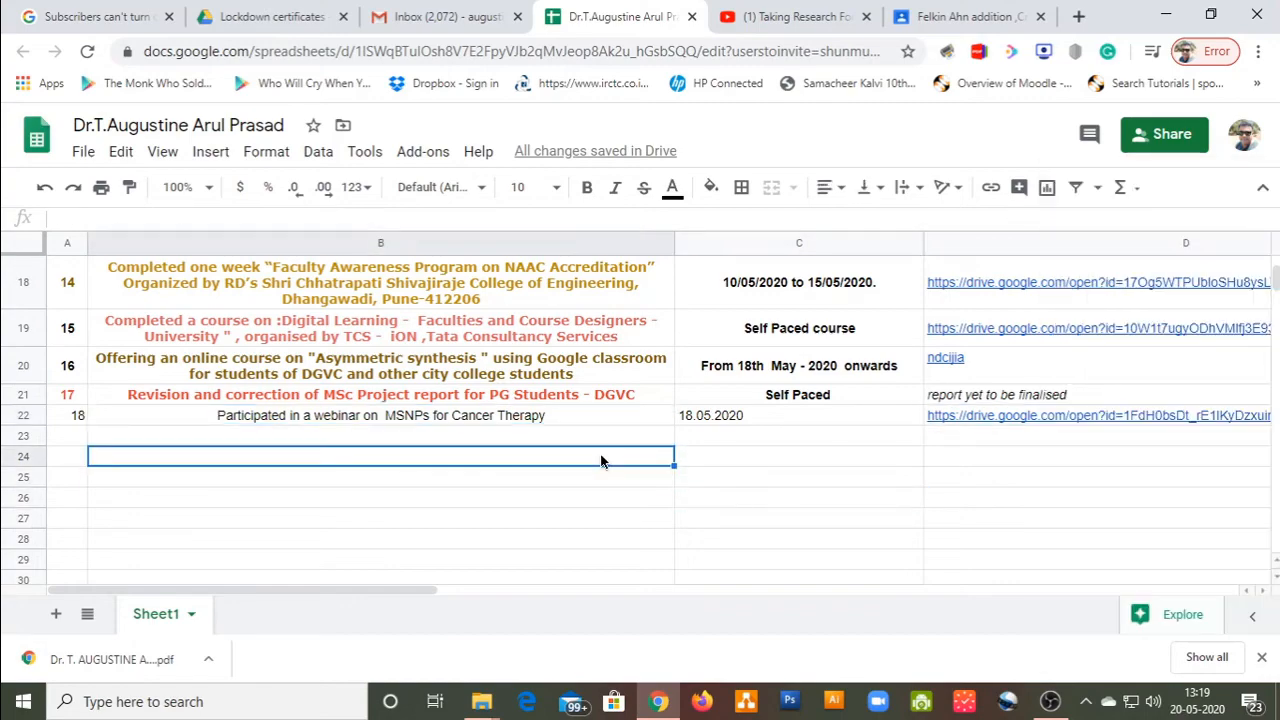
scroll(841, 537, "up", 8)
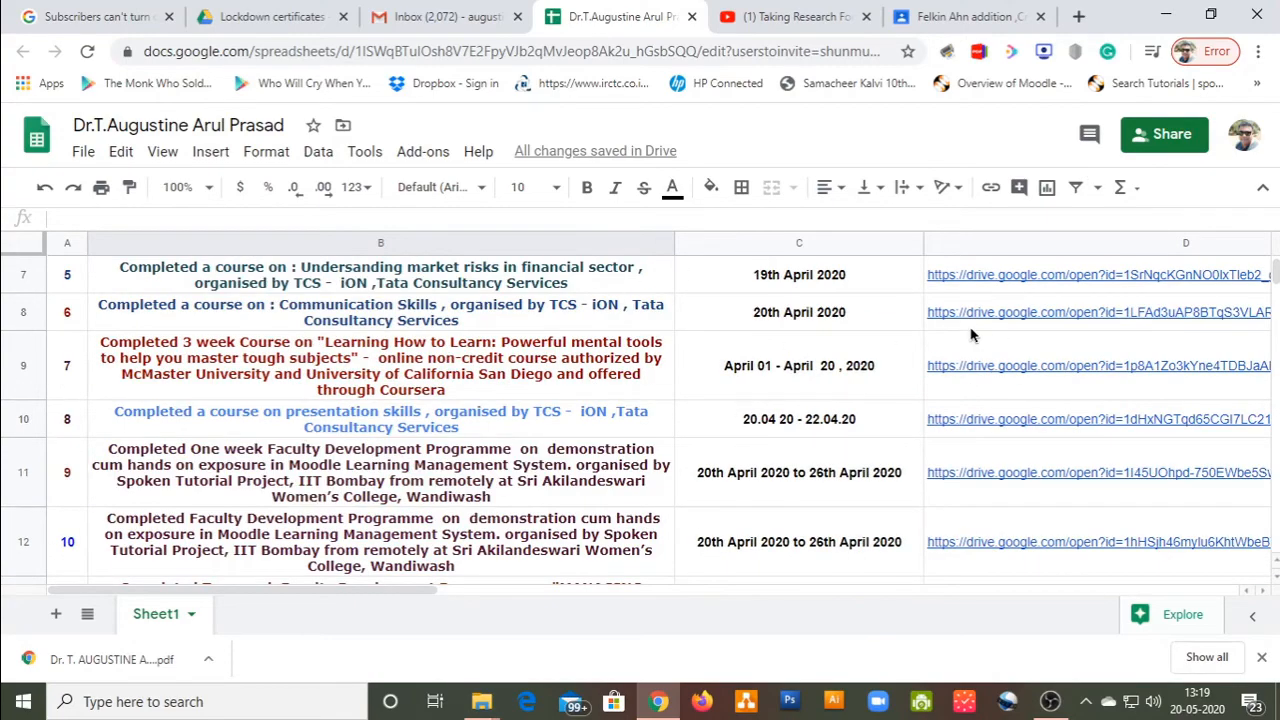
Open the certificate link in cell D22 of the activities spreadsheet to test it.
mouse_move(970, 335)
scroll(878, 400, "down", 2)
scroll(880, 396, "down", 2)
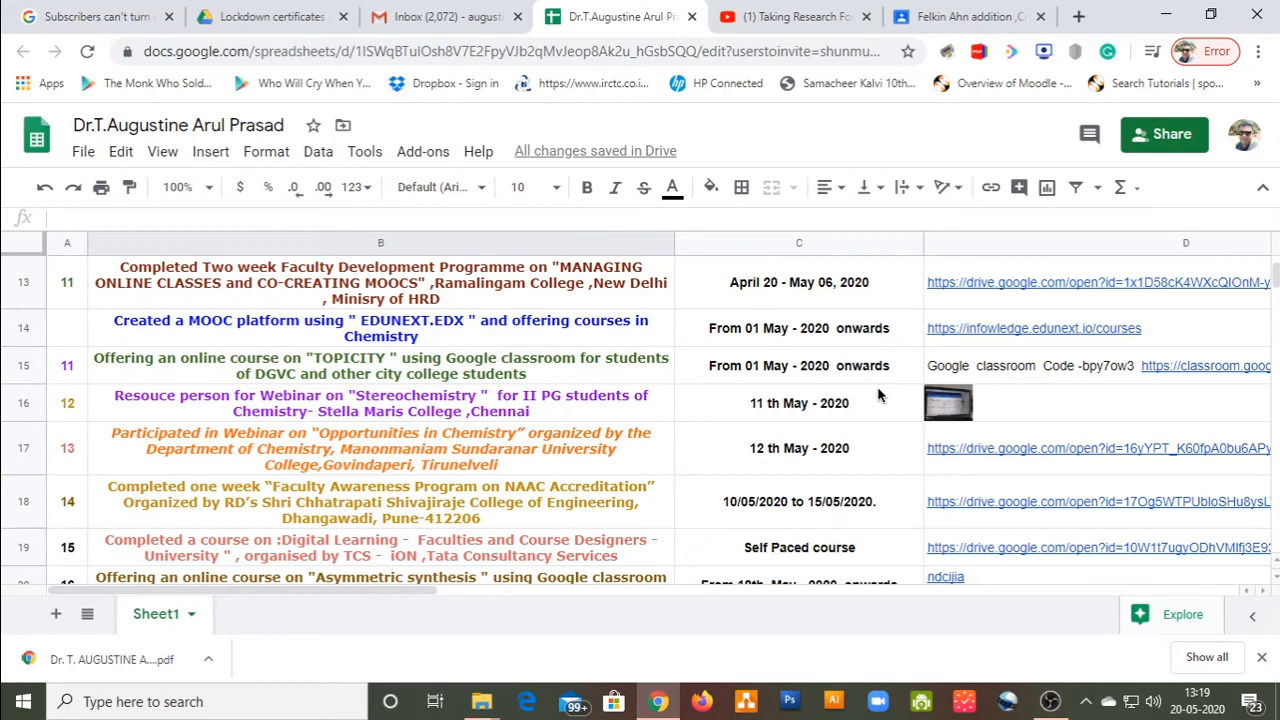
scroll(877, 386, "down", 2)
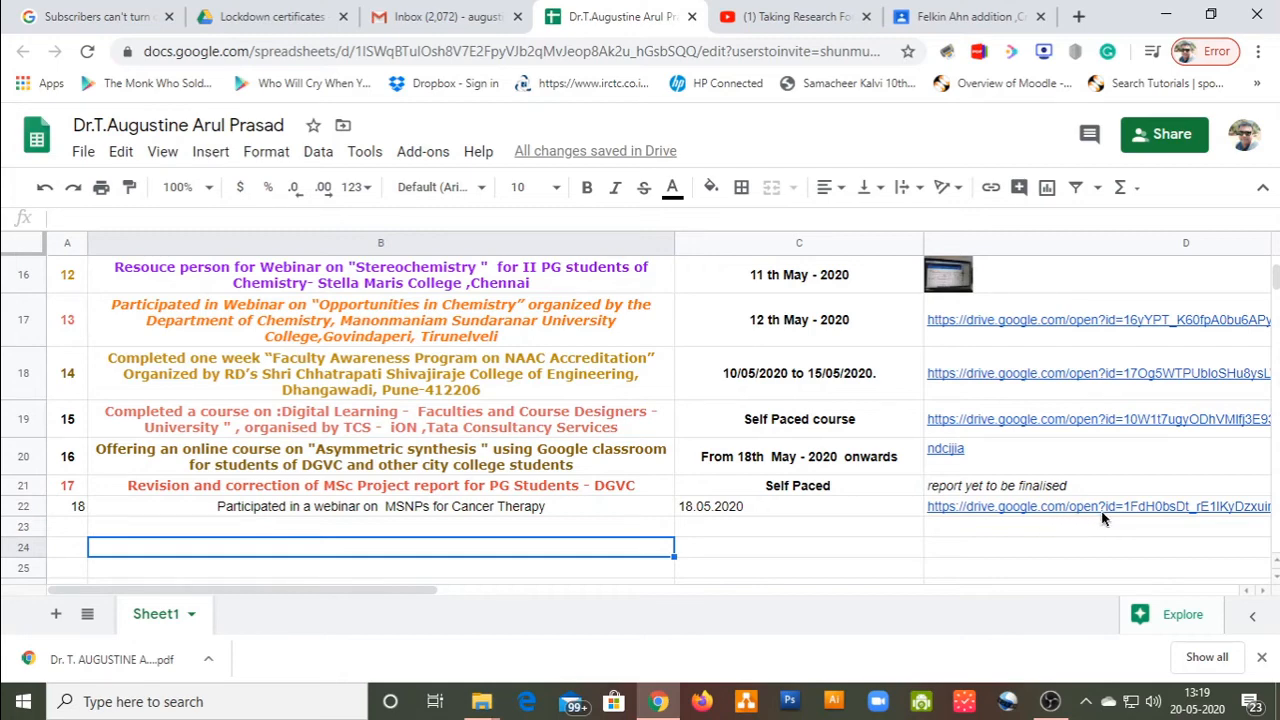
mouse_move(1107, 515)
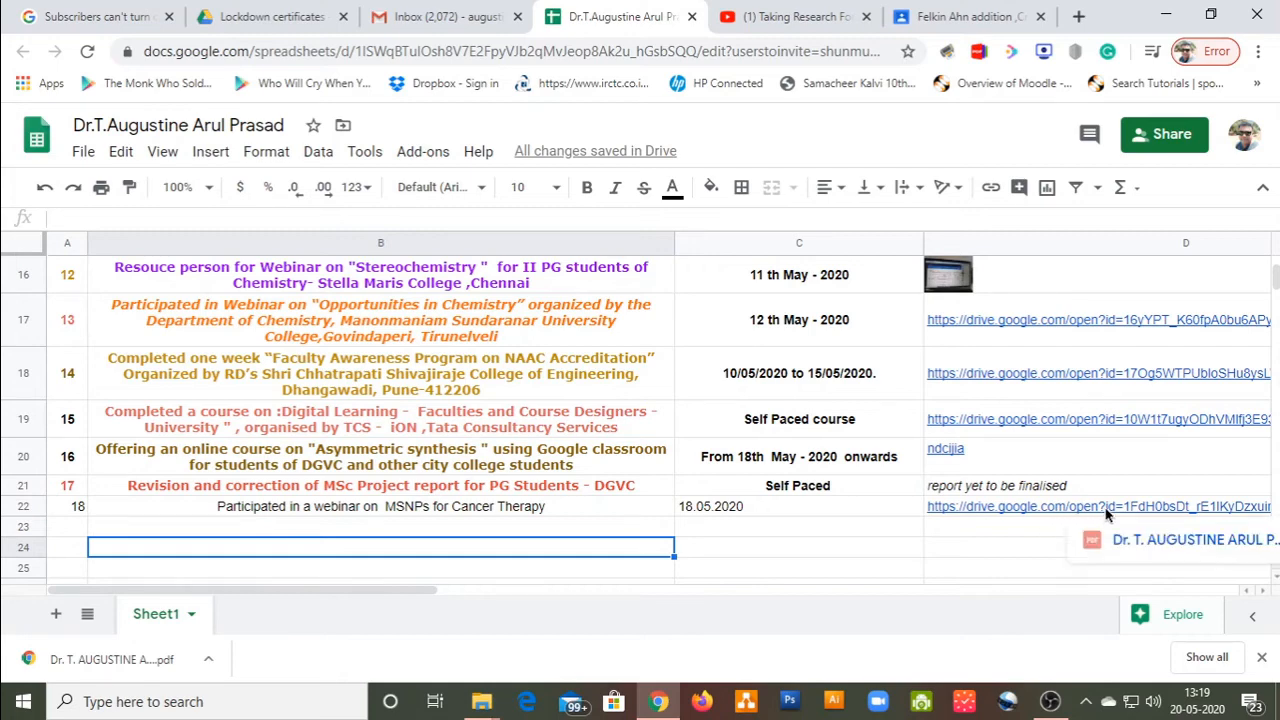
left_click(1052, 512)
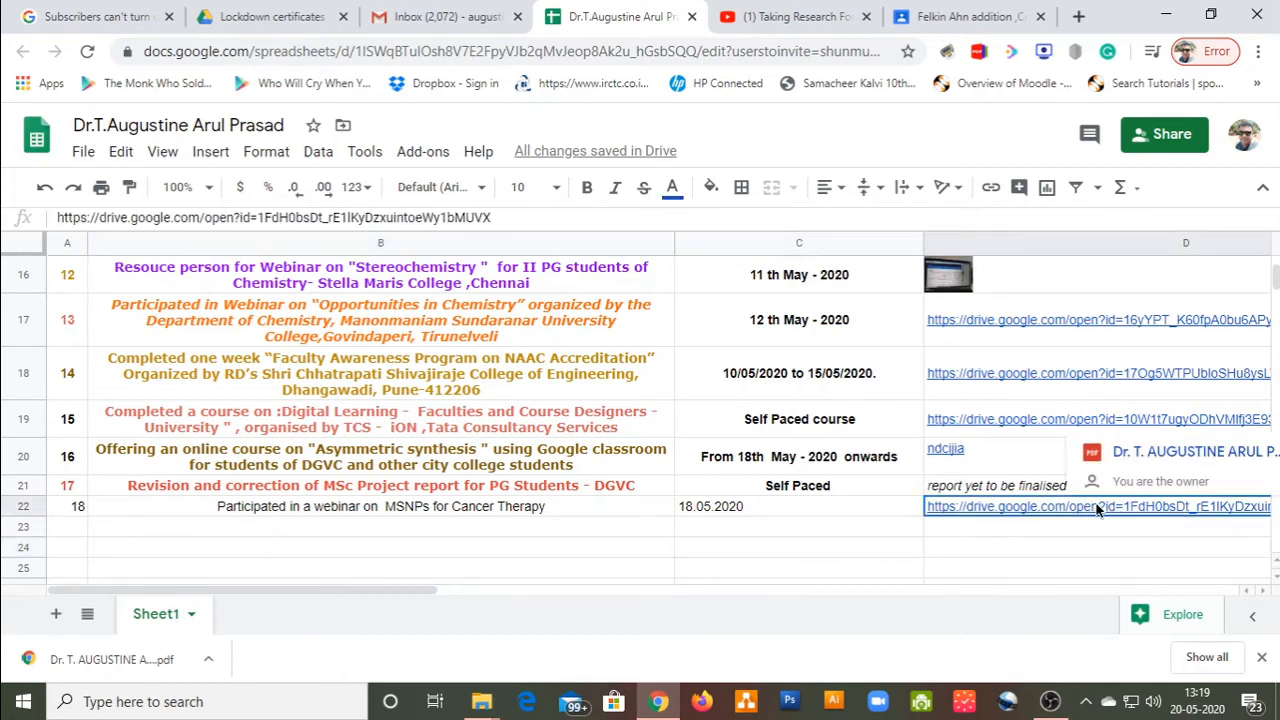
left_click(1184, 453)
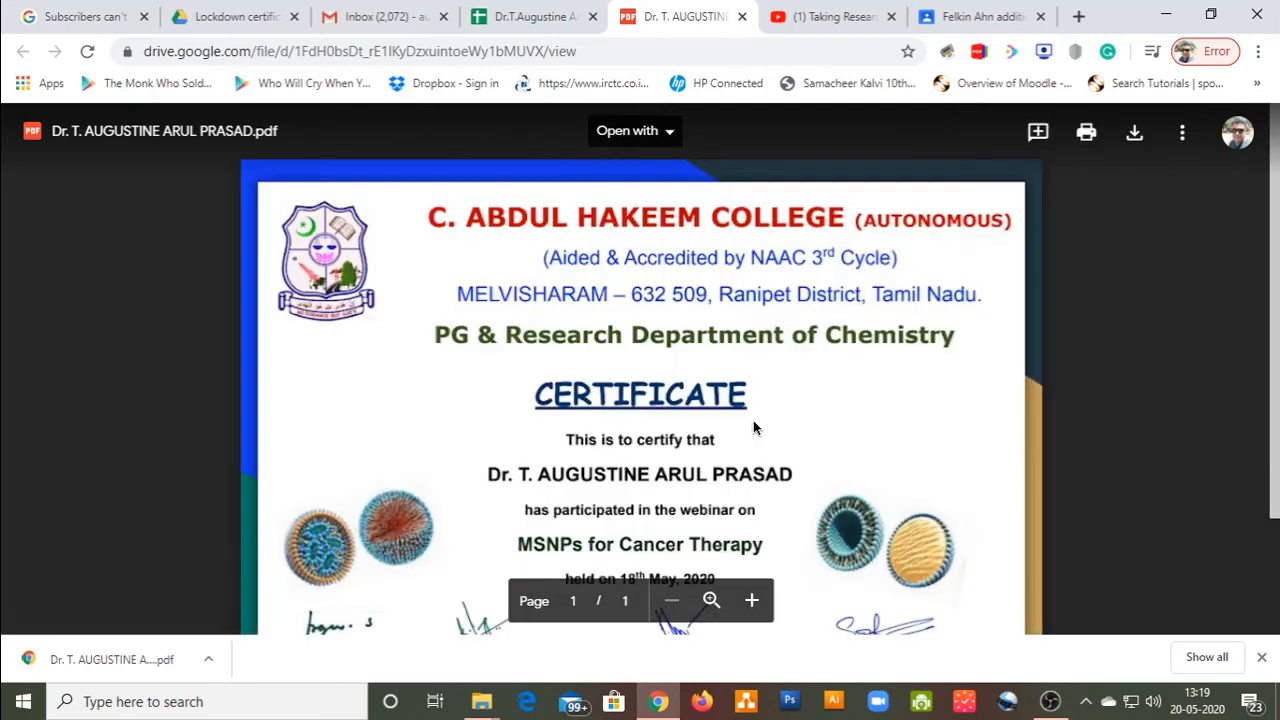
Examine the MSNPs for Cancer Therapy certificate PDF, then close it and return to the activities spreadsheet.
scroll(754, 421, "down", 1)
scroll(754, 421, "up", 1)
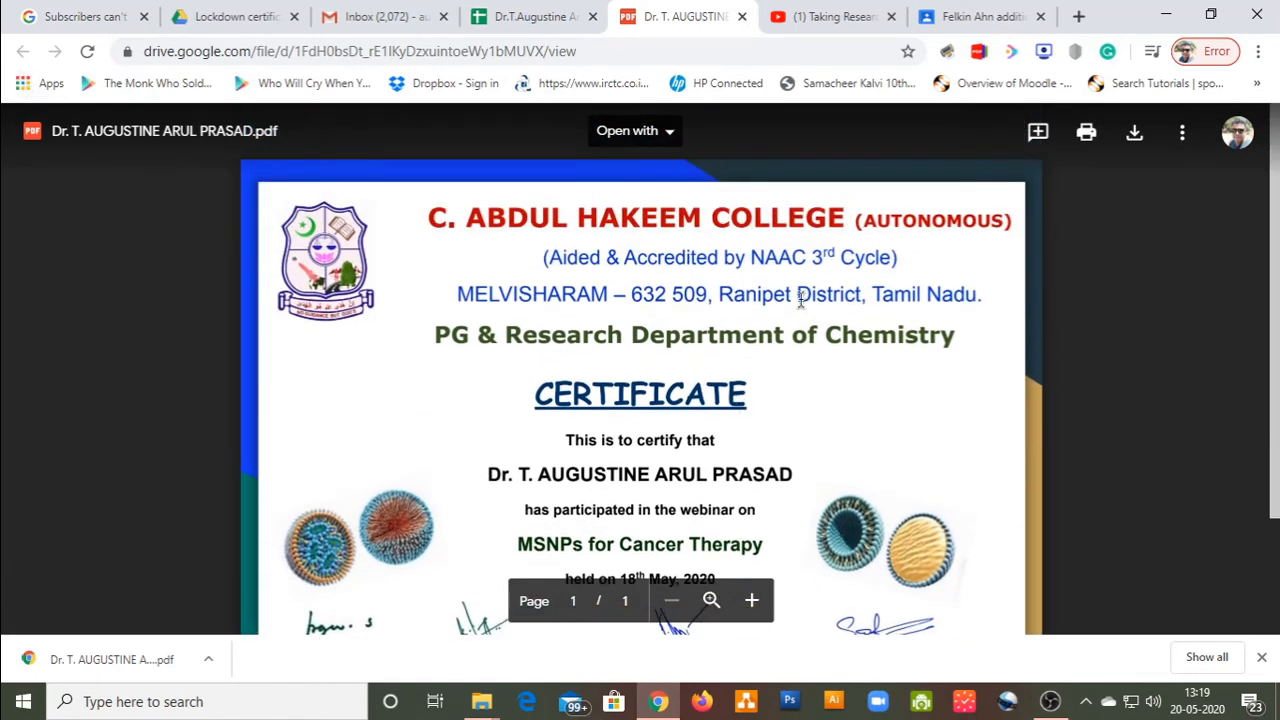
scroll(800, 298, "down", 1)
scroll(776, 330, "up", 1)
left_click(742, 17)
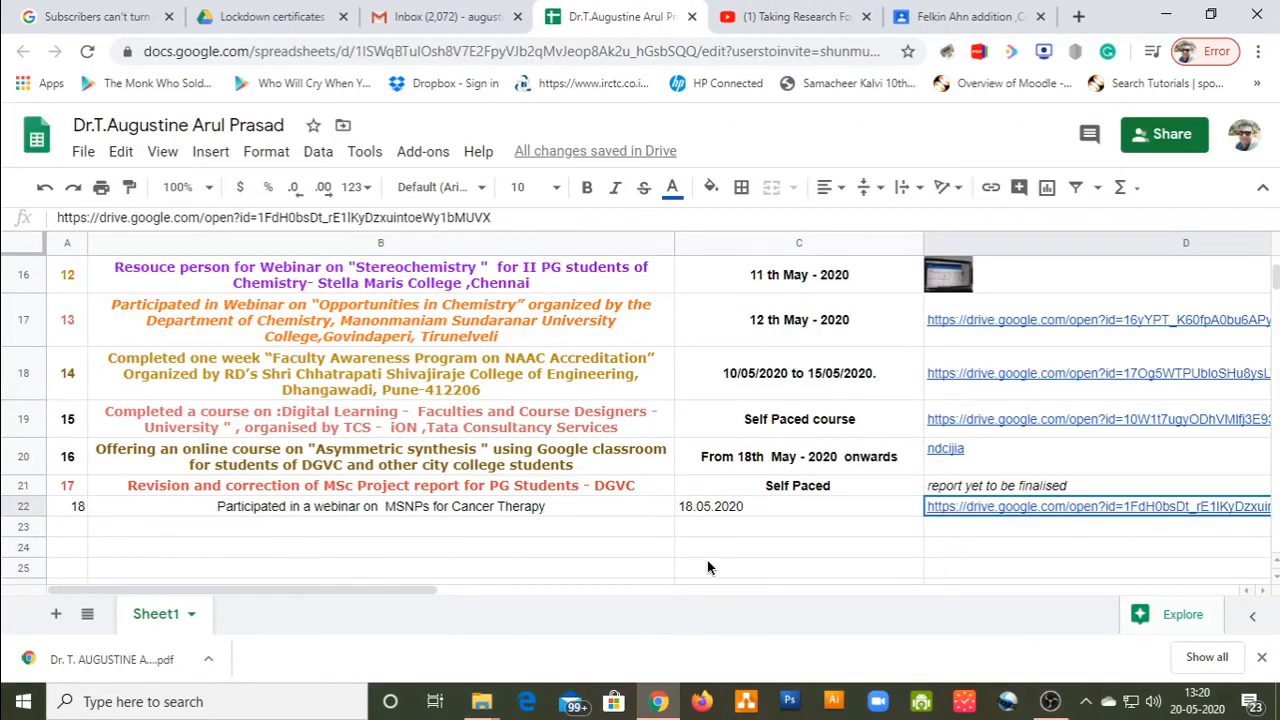